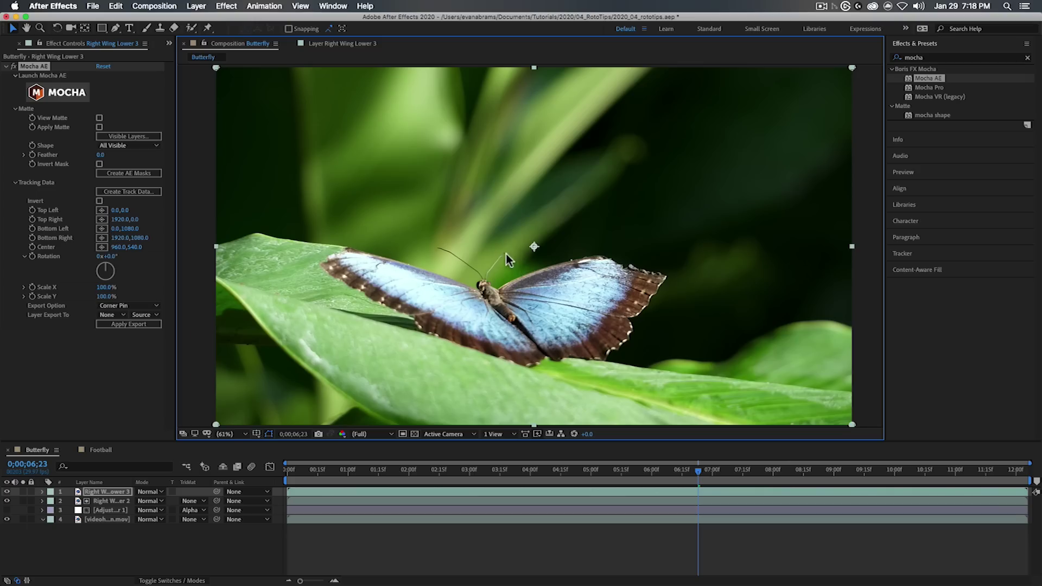
# Scrub back and forth through the Butterfly footage to review how the wings move
pyautogui.moveTo(613, 469); pyautogui.dragTo(448, 476)
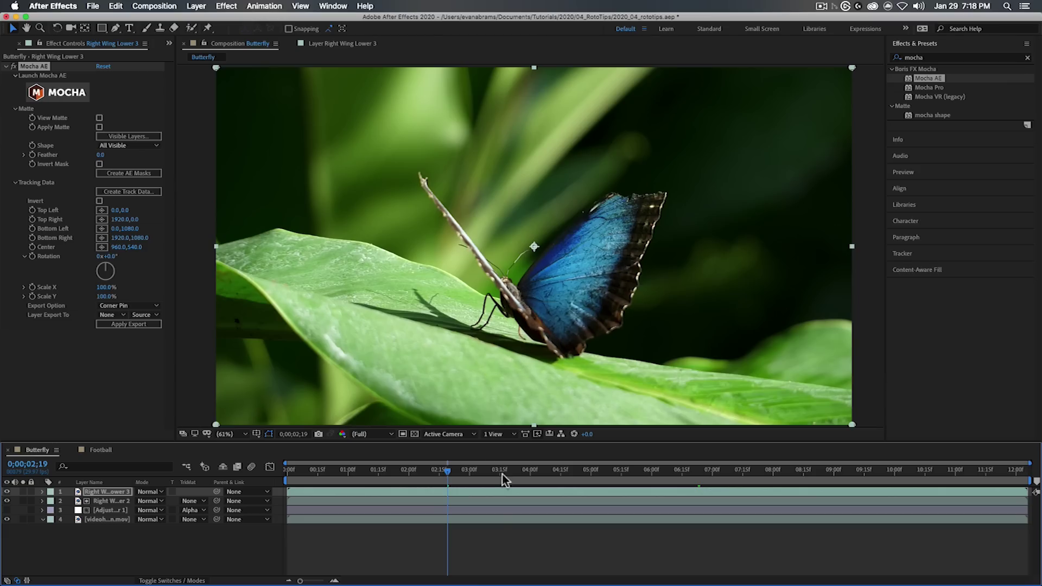
pyautogui.moveTo(504, 473); pyautogui.dragTo(754, 489)
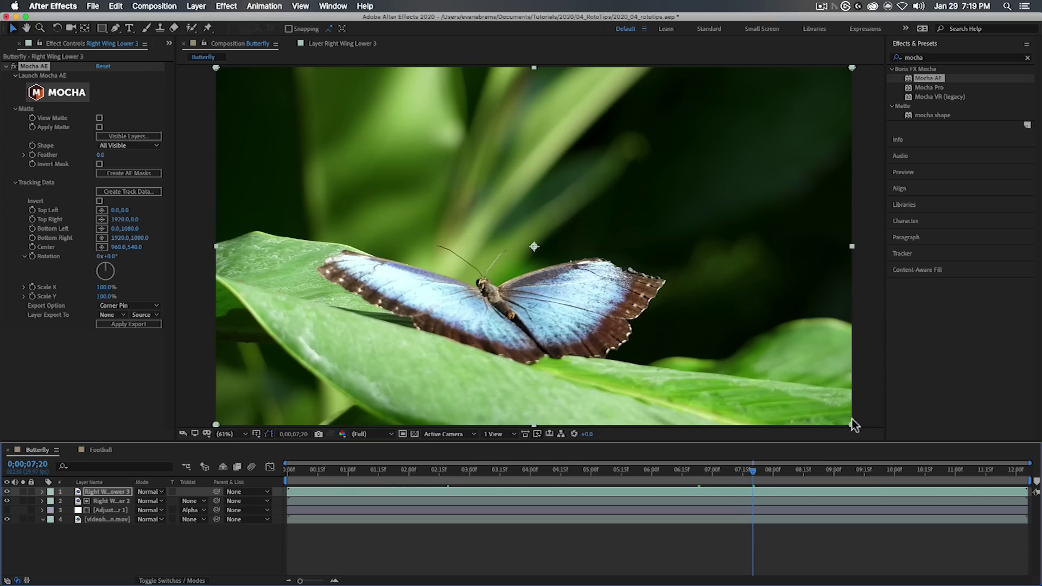
pyautogui.moveTo(689, 464); pyautogui.dragTo(469, 486)
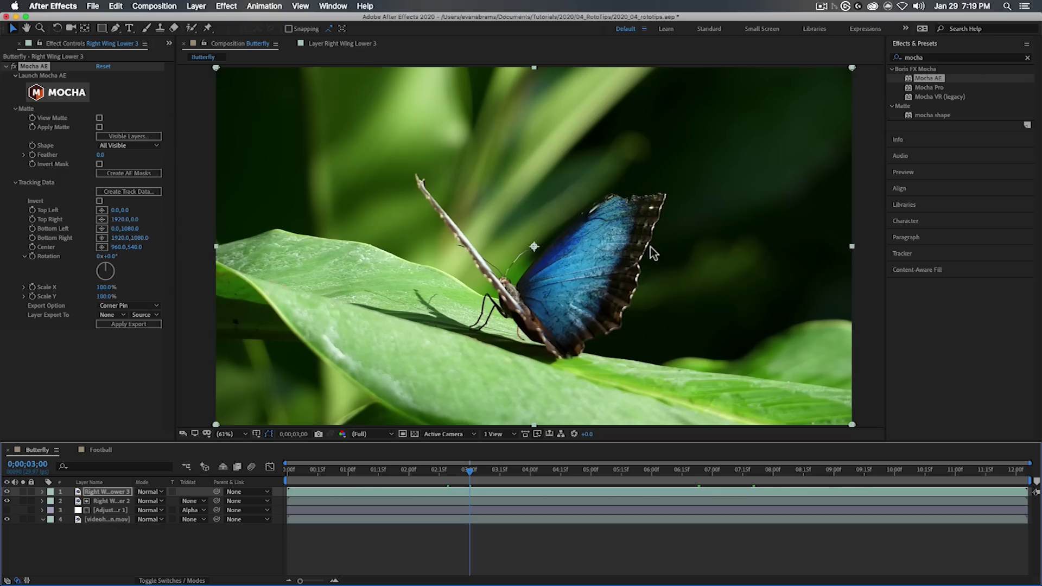
pyautogui.moveTo(514, 471); pyautogui.dragTo(789, 492)
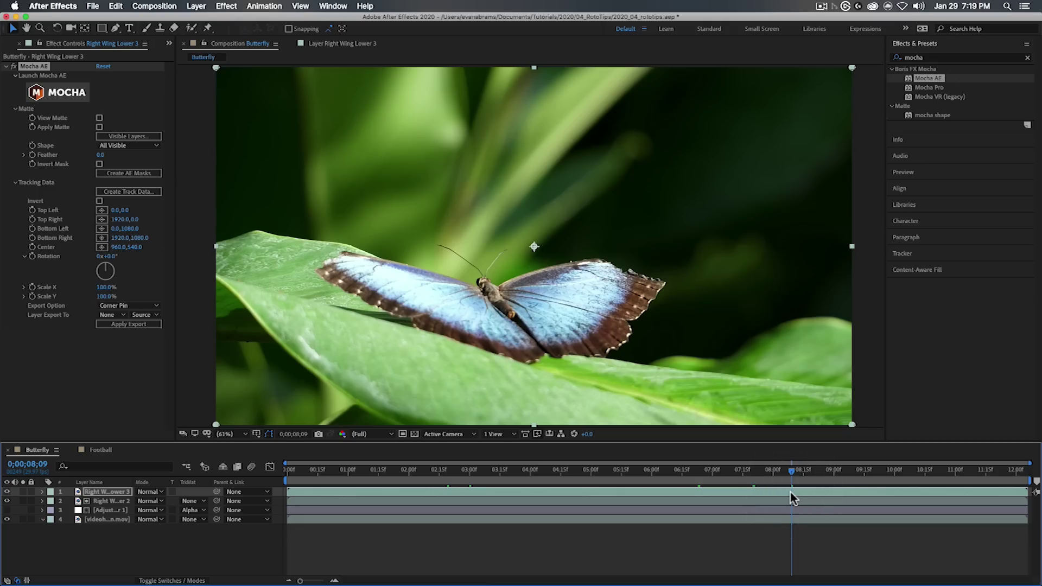
# Park the current-time indicator at 0;00;05;01, passing frames 1;09 and 4;03 on the way
pyautogui.click(382, 472)
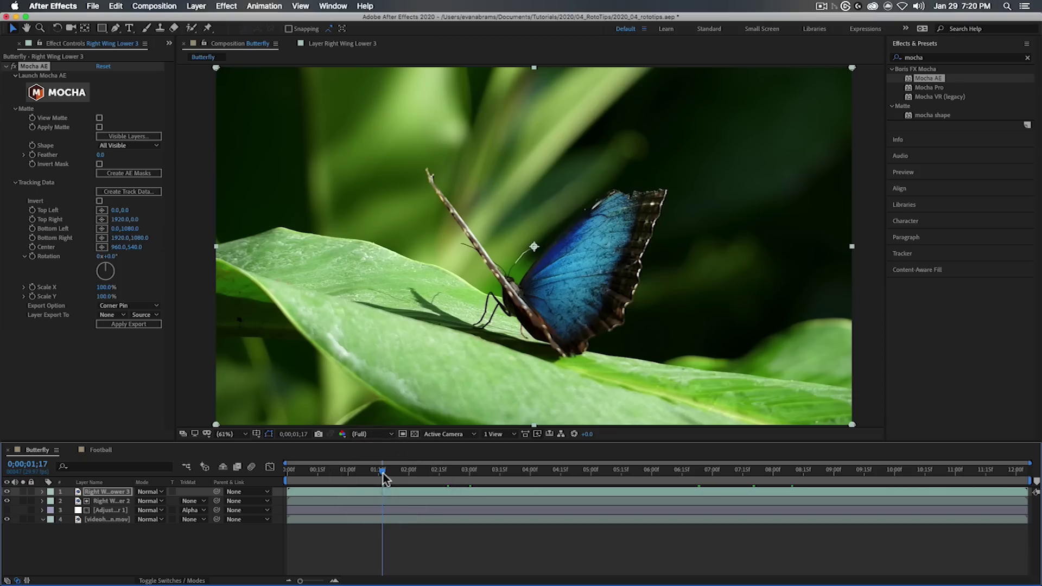
pyautogui.moveTo(383, 476); pyautogui.dragTo(552, 481)
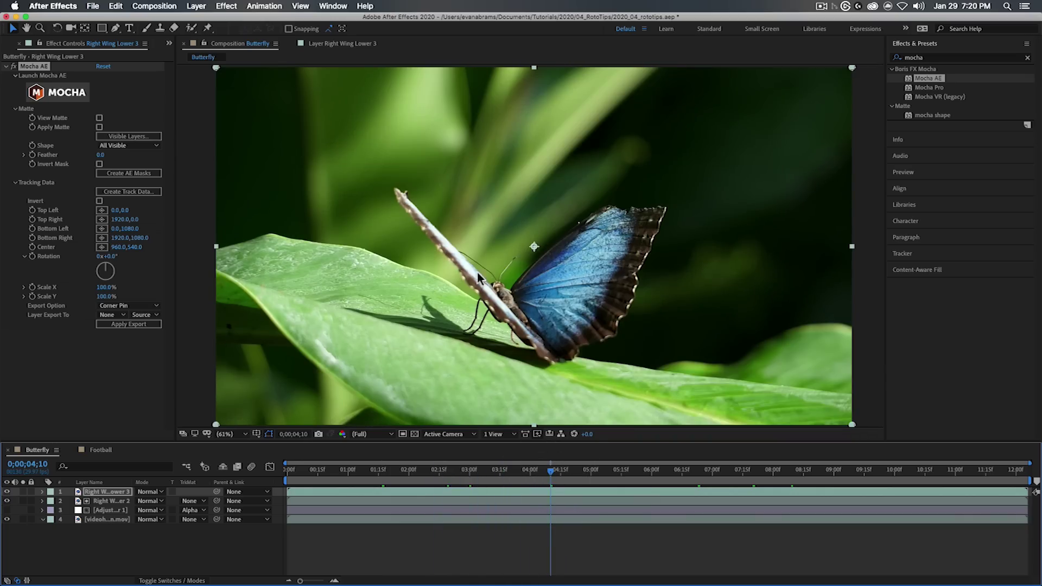
pyautogui.click(365, 471)
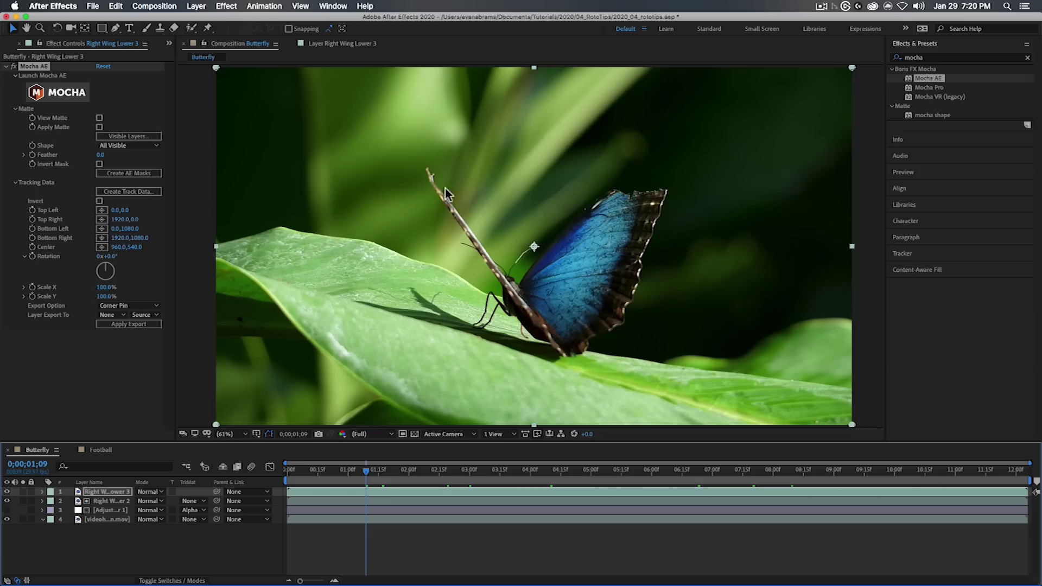
pyautogui.click(536, 477)
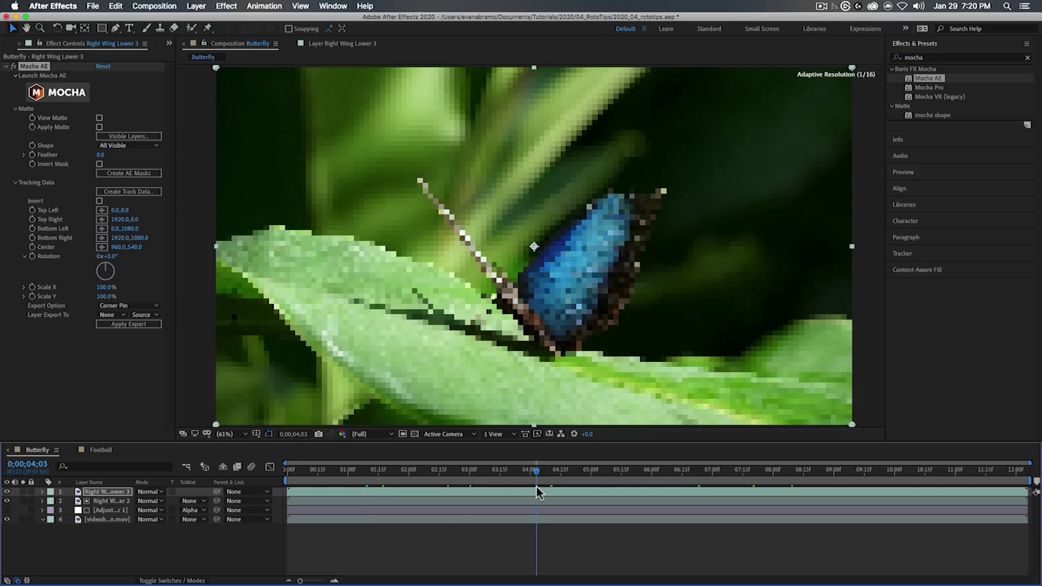
pyautogui.moveTo(564, 480); pyautogui.dragTo(595, 482)
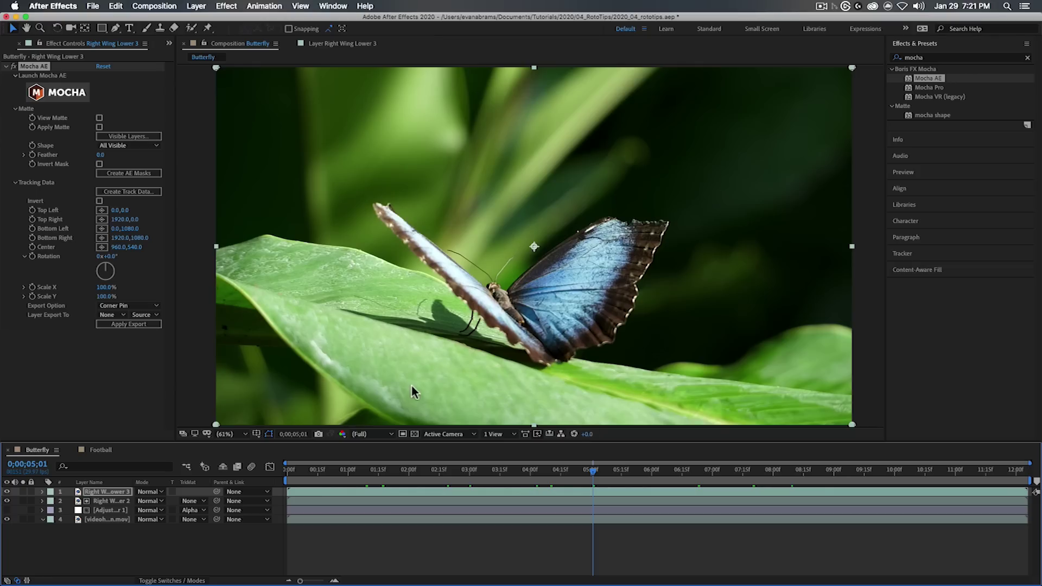
# Select the Mocha AE effect on Right Wing Lower 3 and launch the Mocha plugin
pyautogui.click(33, 66)
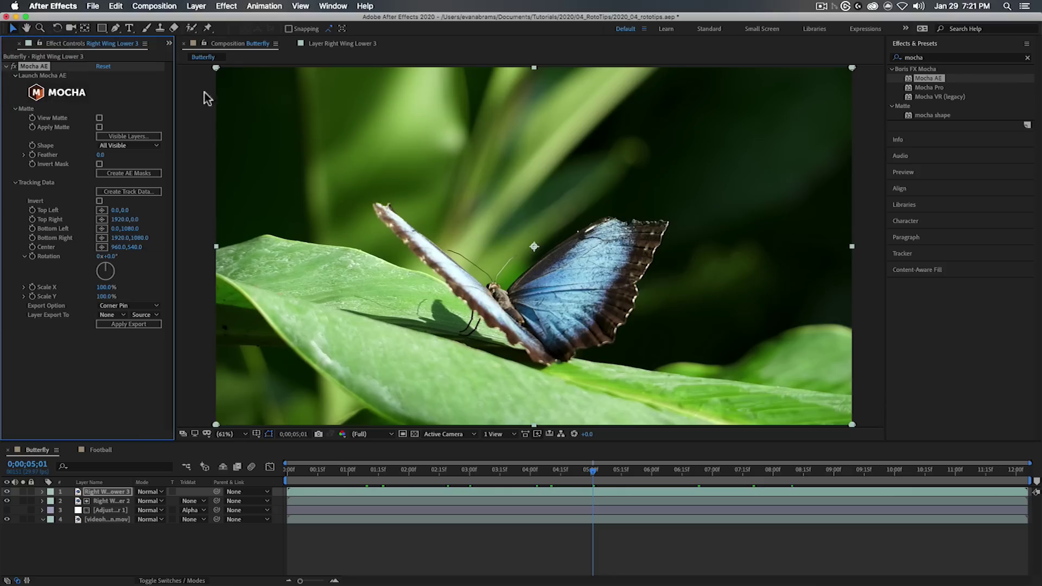
pyautogui.click(929, 87)
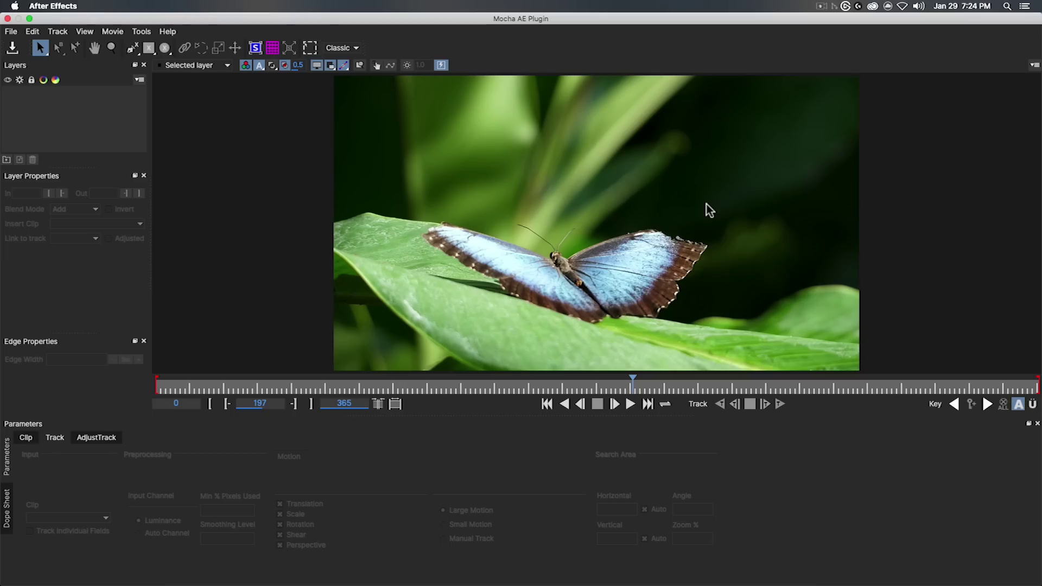
# Zoom the Mocha viewer and scrub through frames 135–199, settling on frame 169
pyautogui.scroll(5, 593, 246)
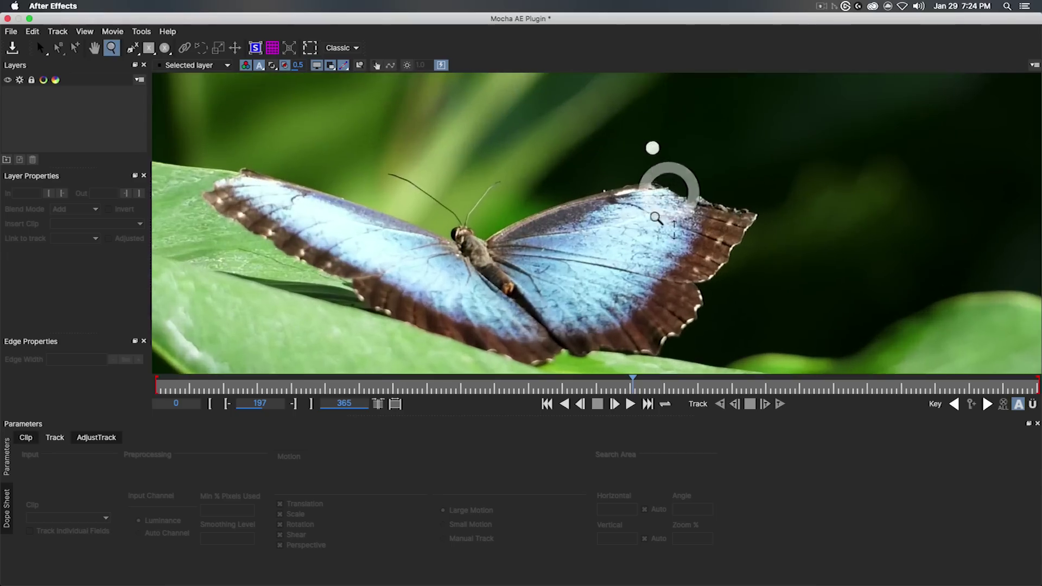
pyautogui.moveTo(632, 389)
pyautogui.mouseDown()
pyautogui.moveTo(481, 388)
pyautogui.moveTo(634, 388)
pyautogui.mouseUp()
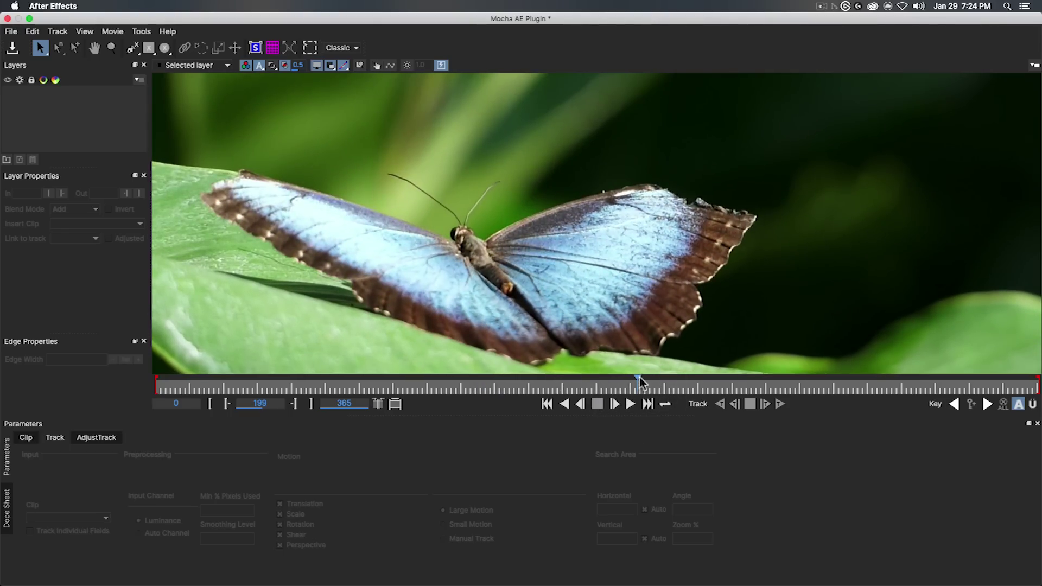
pyautogui.moveTo(637, 382); pyautogui.dragTo(518, 382)
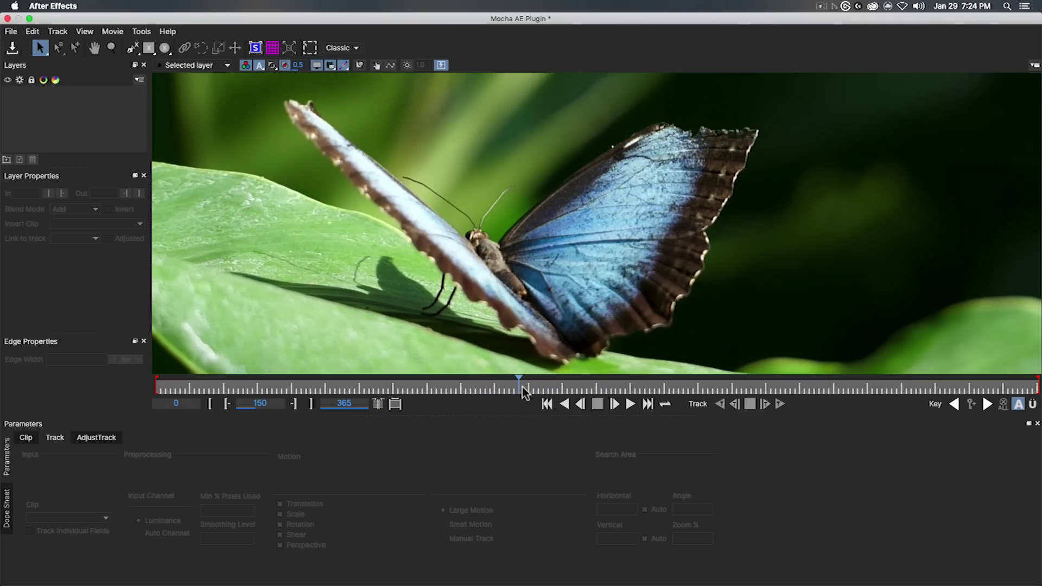
pyautogui.moveTo(523, 386); pyautogui.dragTo(592, 389)
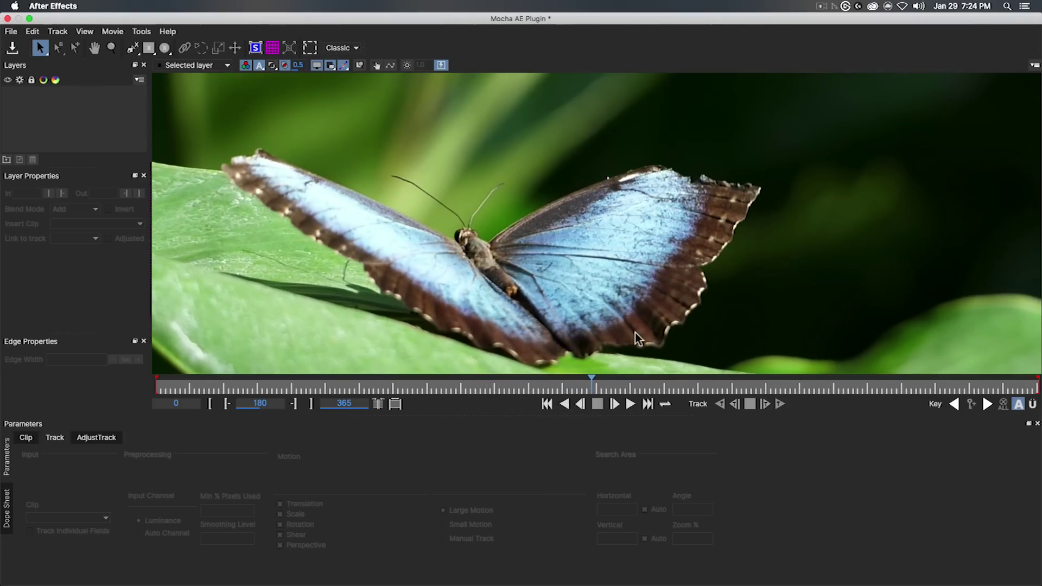
pyautogui.moveTo(589, 383); pyautogui.dragTo(555, 389)
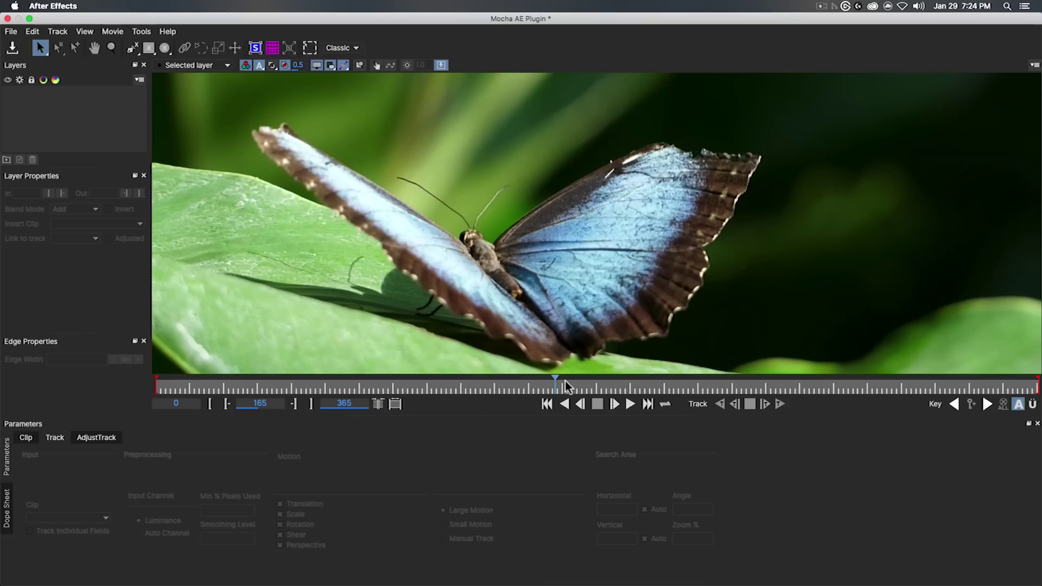
pyautogui.moveTo(554, 387); pyautogui.dragTo(629, 386)
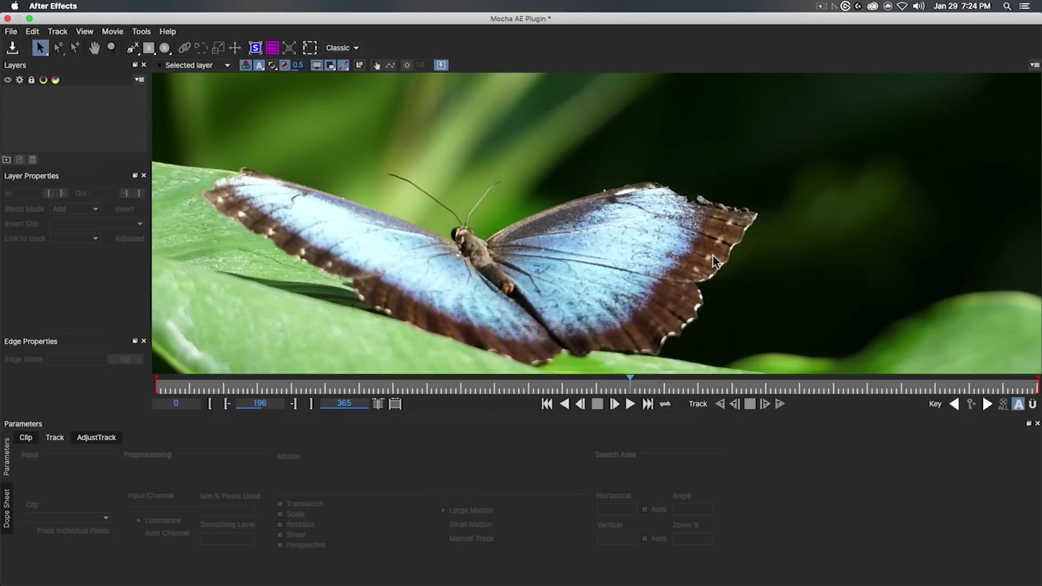
pyautogui.click(562, 386)
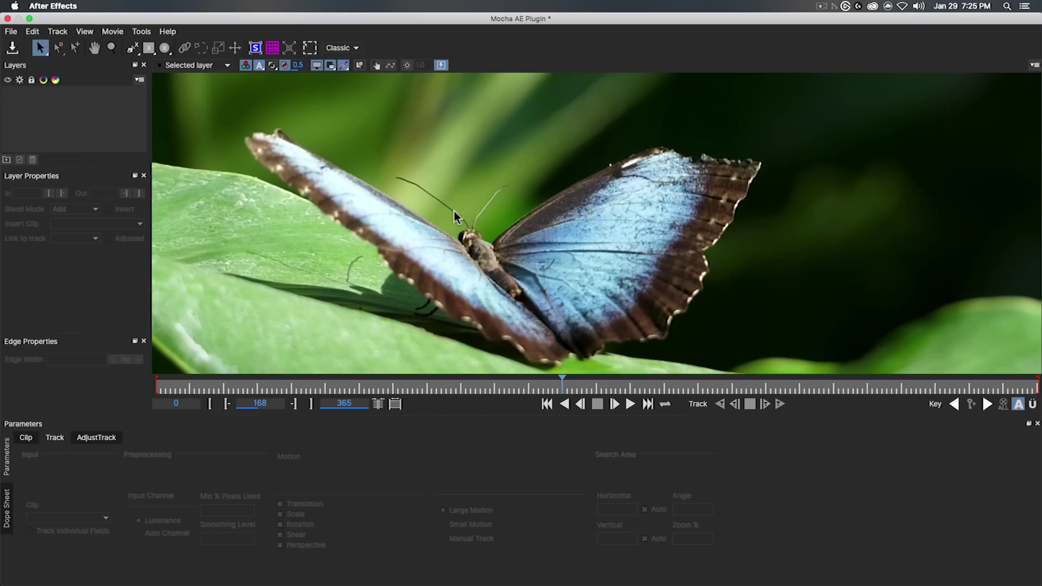
pyautogui.click(564, 388)
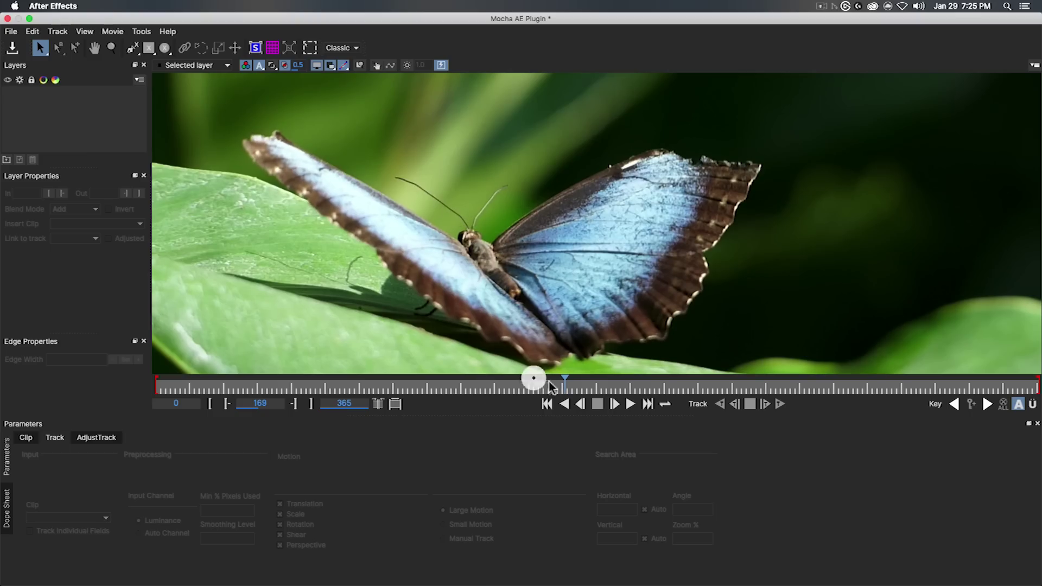
pyautogui.moveTo(549, 383); pyautogui.dragTo(505, 373)
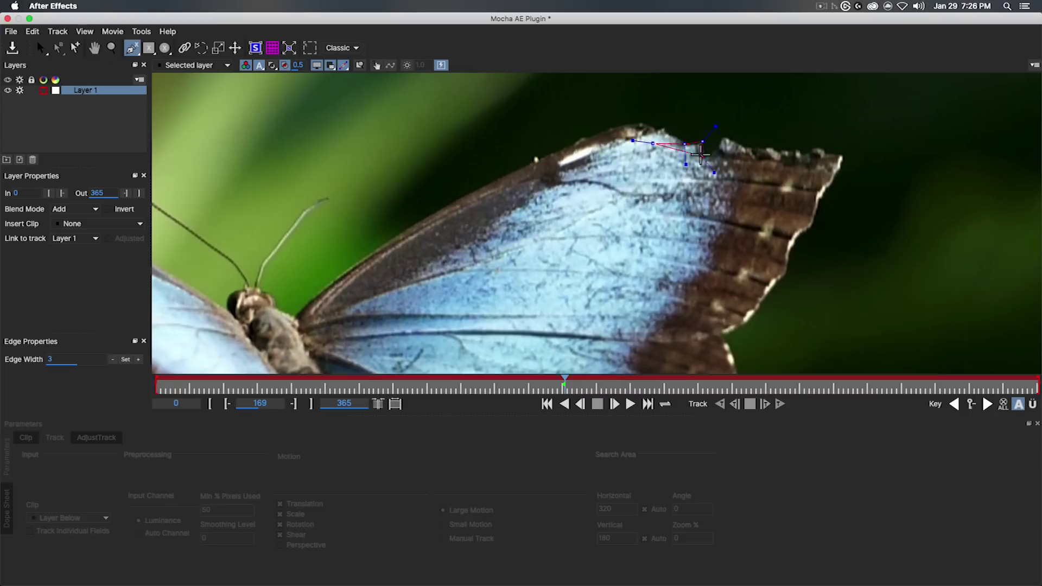
# Trace the raised upper wing's outline with 18 X-spline points and close the shape
pyautogui.click(747, 146)
pyautogui.click(802, 148)
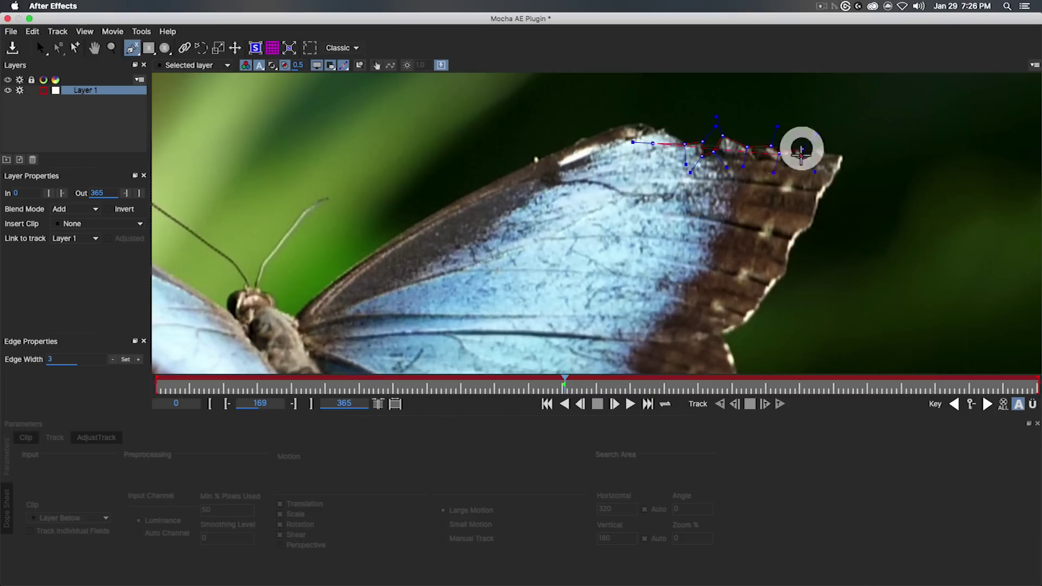
pyautogui.click(841, 157)
pyautogui.click(824, 188)
pyautogui.click(802, 233)
pyautogui.click(790, 249)
pyautogui.click(776, 282)
pyautogui.click(753, 317)
pyautogui.click(689, 343)
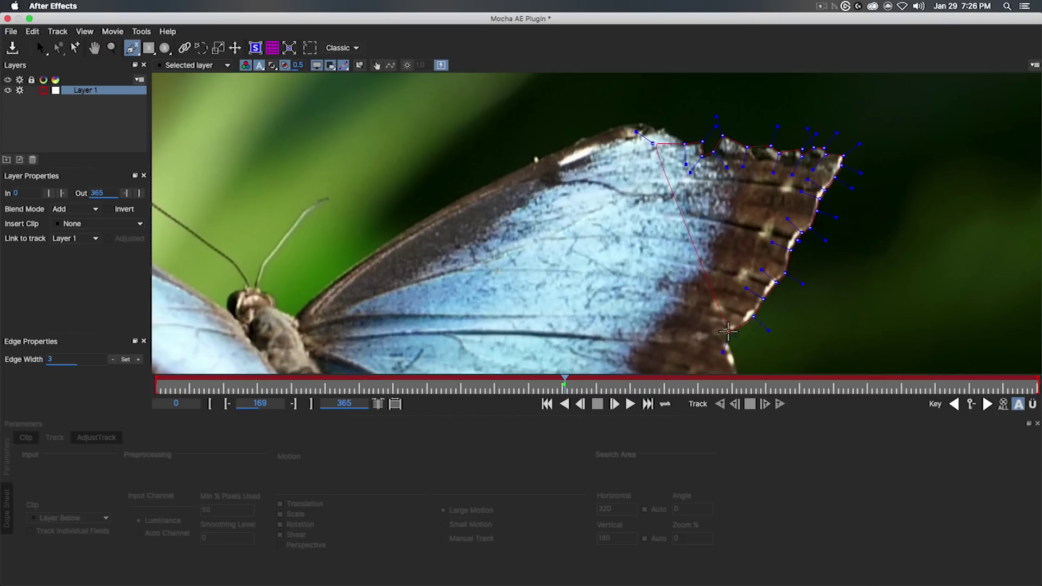
pyautogui.click(586, 340)
pyautogui.click(495, 334)
pyautogui.click(408, 334)
pyautogui.click(302, 343)
pyautogui.click(297, 316)
pyautogui.click(334, 279)
pyautogui.click(424, 217)
pyautogui.click(575, 144)
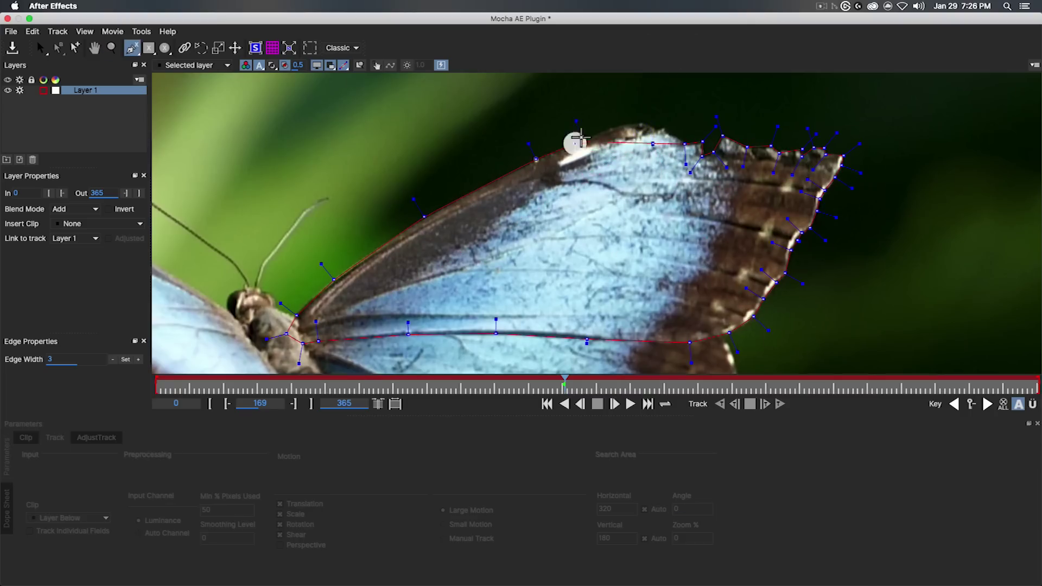
pyautogui.click(642, 124)
pyautogui.rightClick(673, 118)
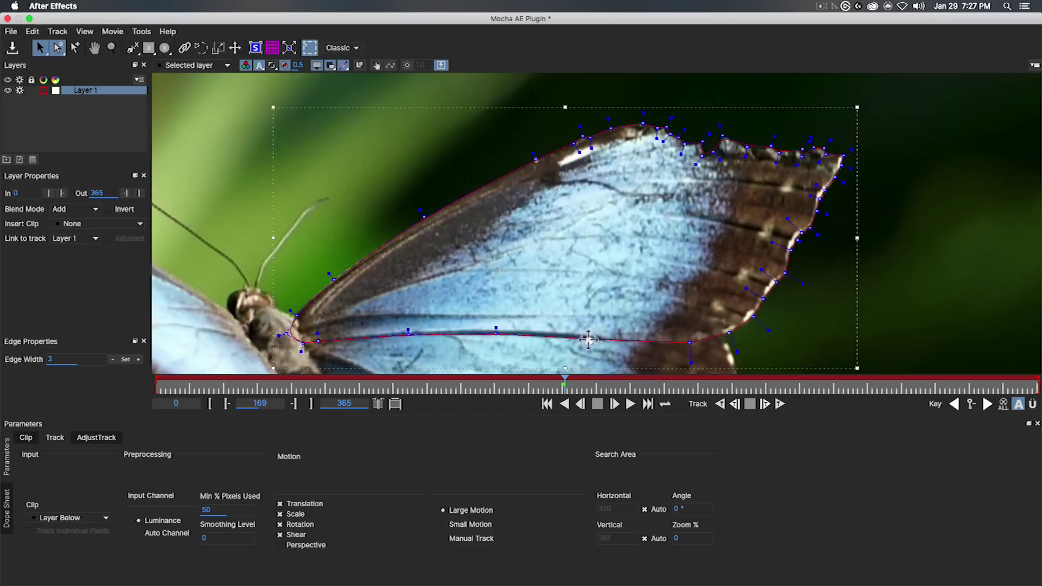
# Refine the outer-edge and top-edge points and tangents to fit the wing, zooming into the tip
pyautogui.moveTo(725, 332); pyautogui.dragTo(813, 220)
pyautogui.moveTo(790, 277); pyautogui.dragTo(779, 281)
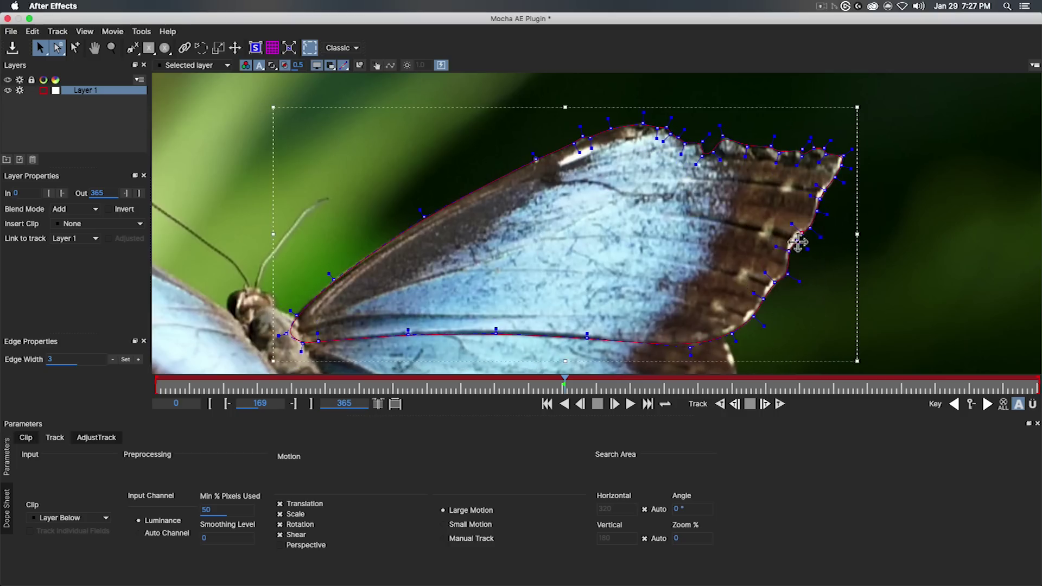
pyautogui.moveTo(720, 126); pyautogui.dragTo(719, 118)
pyautogui.click(706, 158)
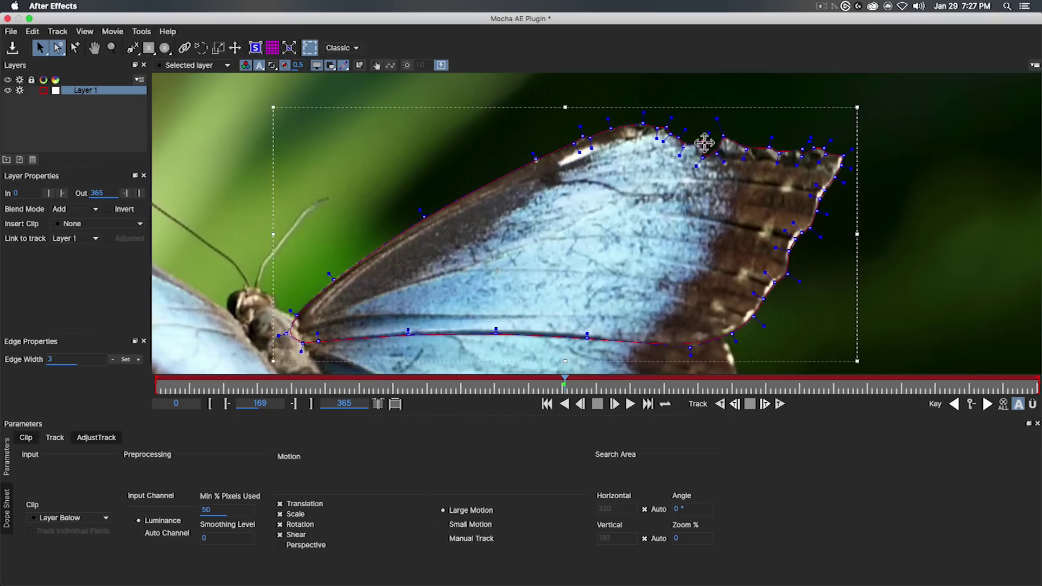
pyautogui.click(717, 132)
pyautogui.click(668, 133)
pyautogui.press('z')
pyautogui.click(725, 130)
pyautogui.click(678, 132)
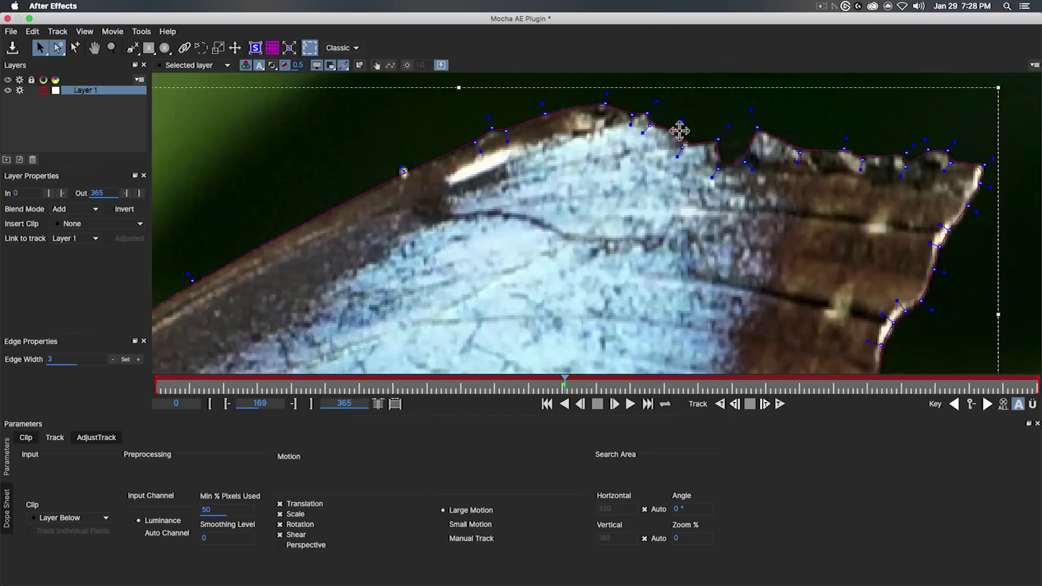
pyautogui.press('s')
pyautogui.scroll(-5, 618, 239)
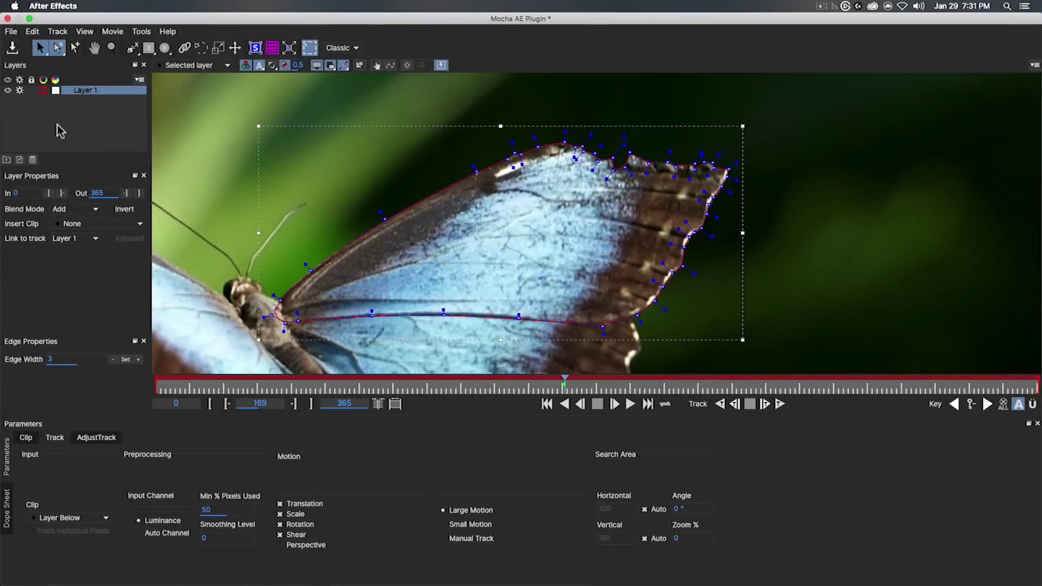
# Deselect Layer 1 and scrub to around frame 175 to check the shape's alignment
pyautogui.click(53, 121)
pyautogui.moveTo(565, 383); pyautogui.dragTo(645, 381)
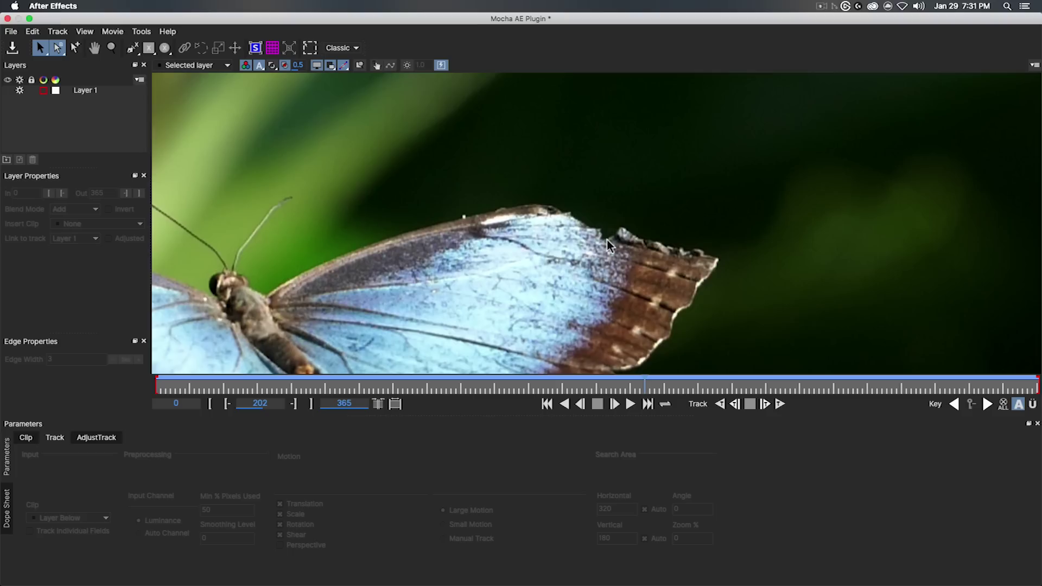
pyautogui.moveTo(645, 387); pyautogui.dragTo(679, 387)
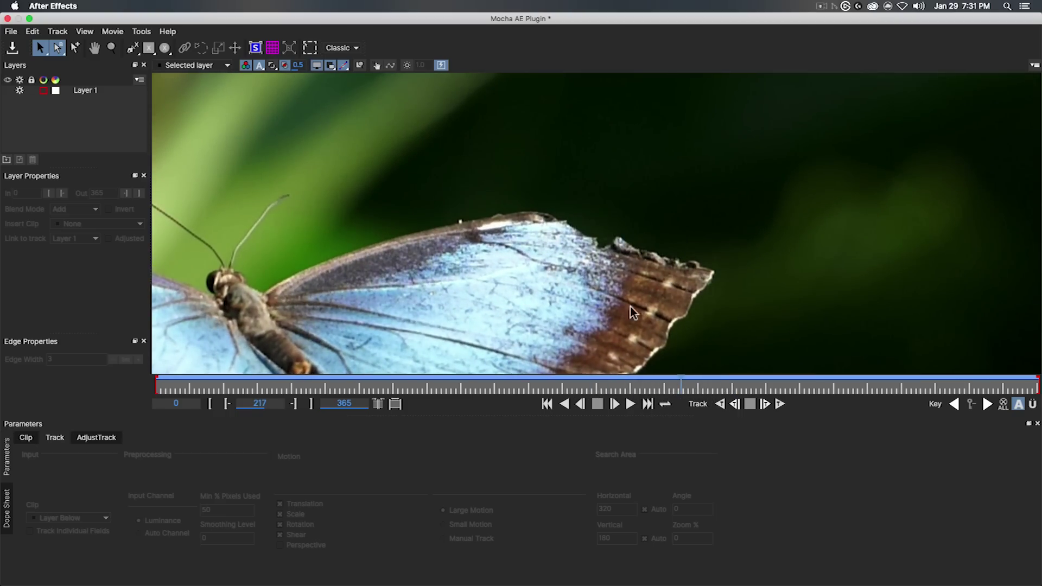
# Go back to frame 17 and begin an X-spline down the butterfly's leg
pyautogui.moveTo(441, 387); pyautogui.dragTo(198, 386)
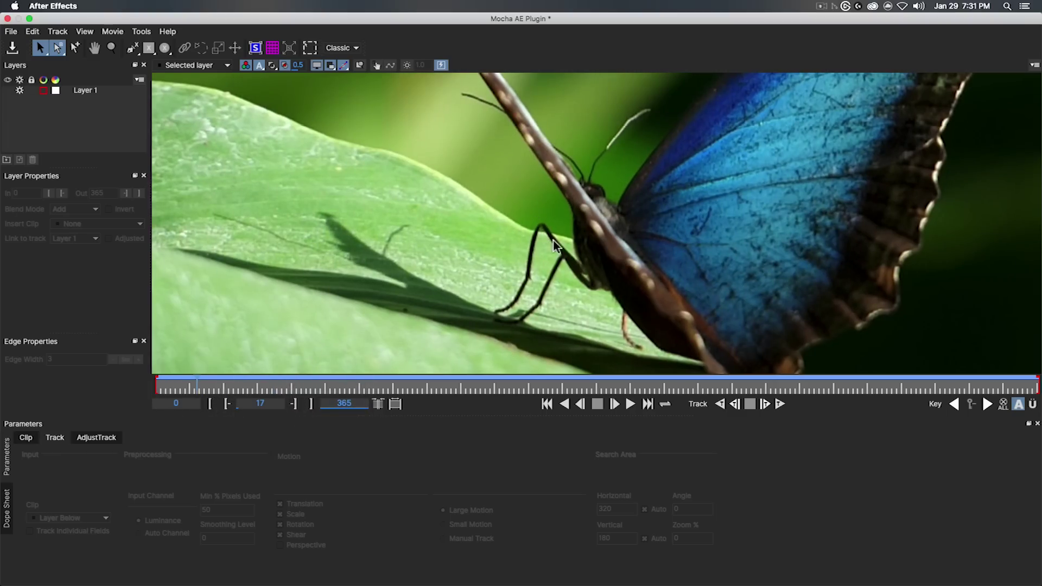
pyautogui.press('x')
pyautogui.click(571, 257)
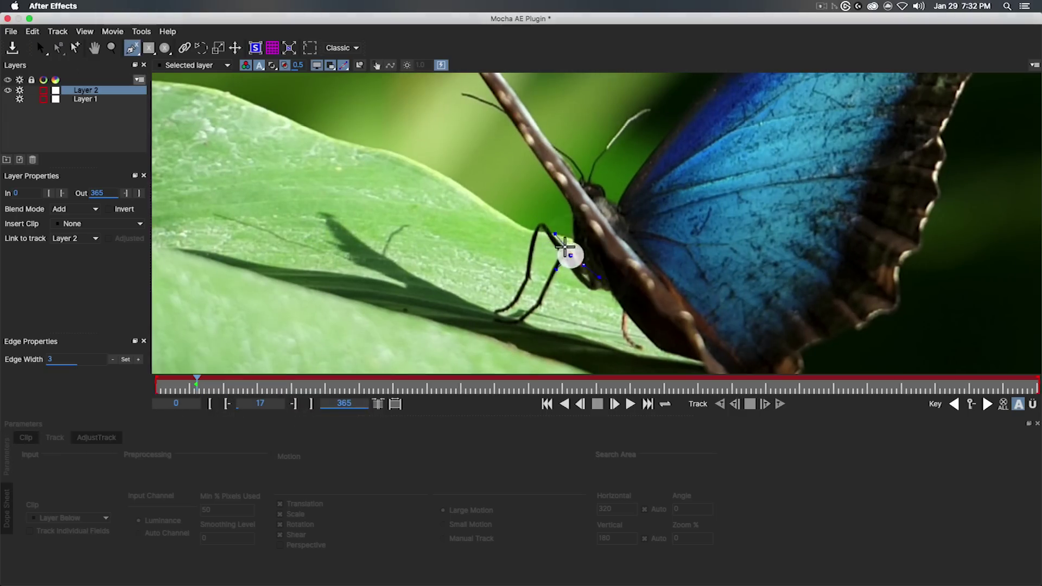
pyautogui.moveTo(551, 232); pyautogui.dragTo(534, 245)
pyautogui.click(525, 279)
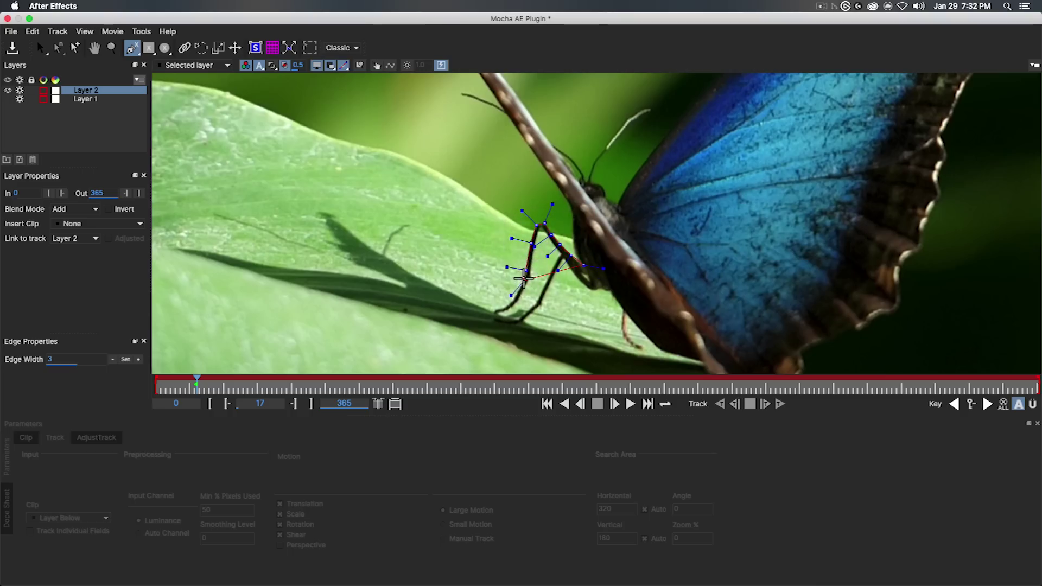
pyautogui.click(503, 311)
# Finish the leg outline around the foot and up to the body, close it, then select Layer 1
pyautogui.click(496, 317)
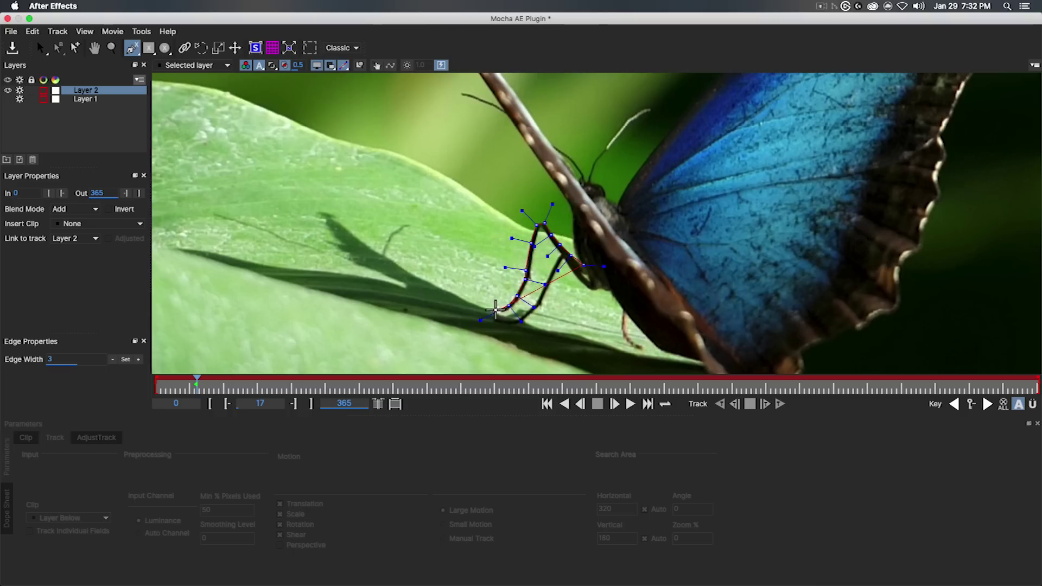
pyautogui.click(505, 329)
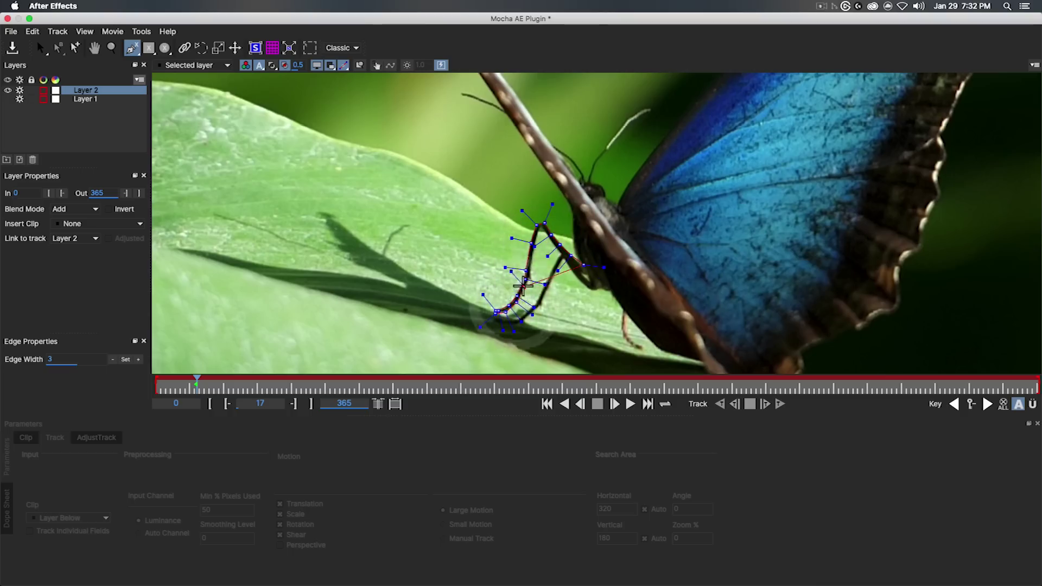
pyautogui.click(527, 272)
pyautogui.click(540, 224)
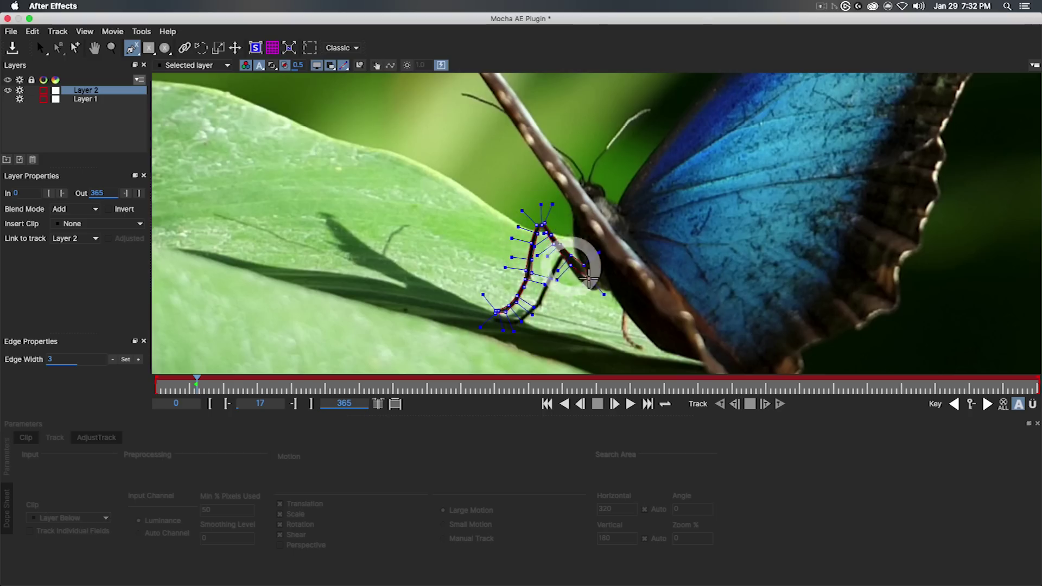
pyautogui.click(592, 272)
pyautogui.rightClick(586, 267)
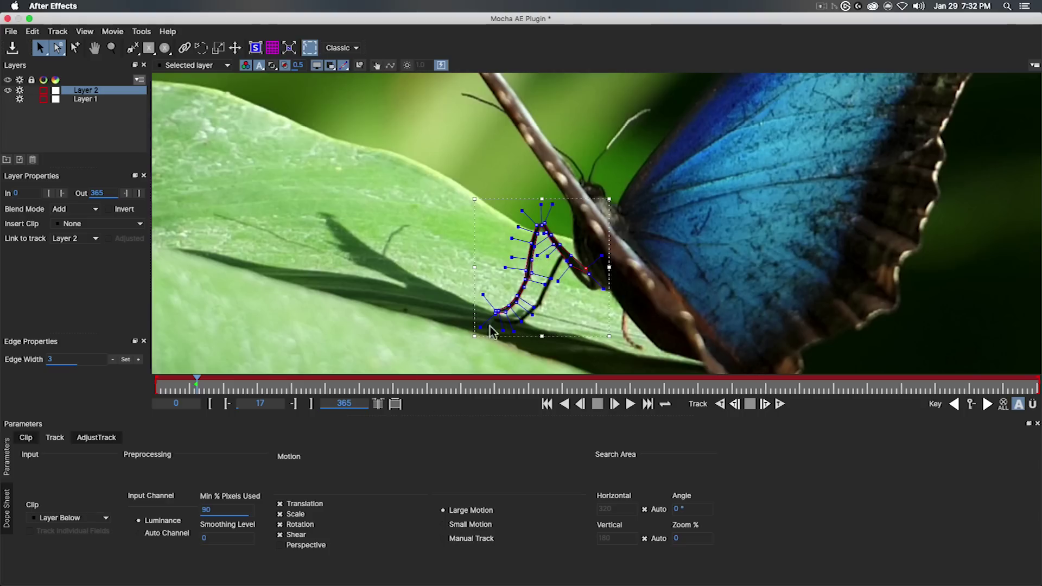
pyautogui.click(85, 98)
# At frame 169, zoom out to show the whole wing and deselect Layer 1
pyautogui.click(564, 386)
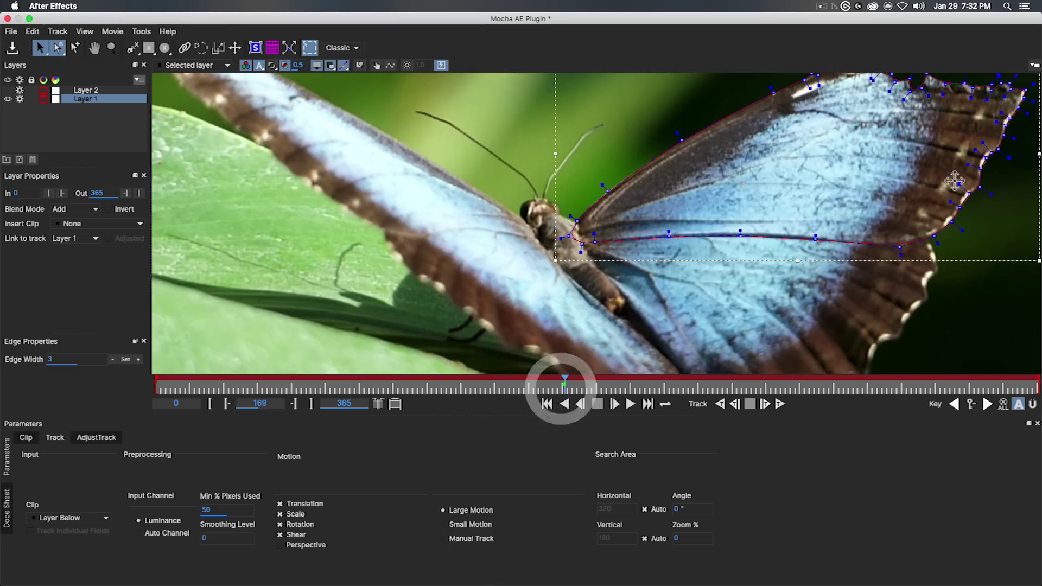
pyautogui.press('z')
pyautogui.moveTo(1001, 195); pyautogui.dragTo(639, 305)
pyautogui.press('s')
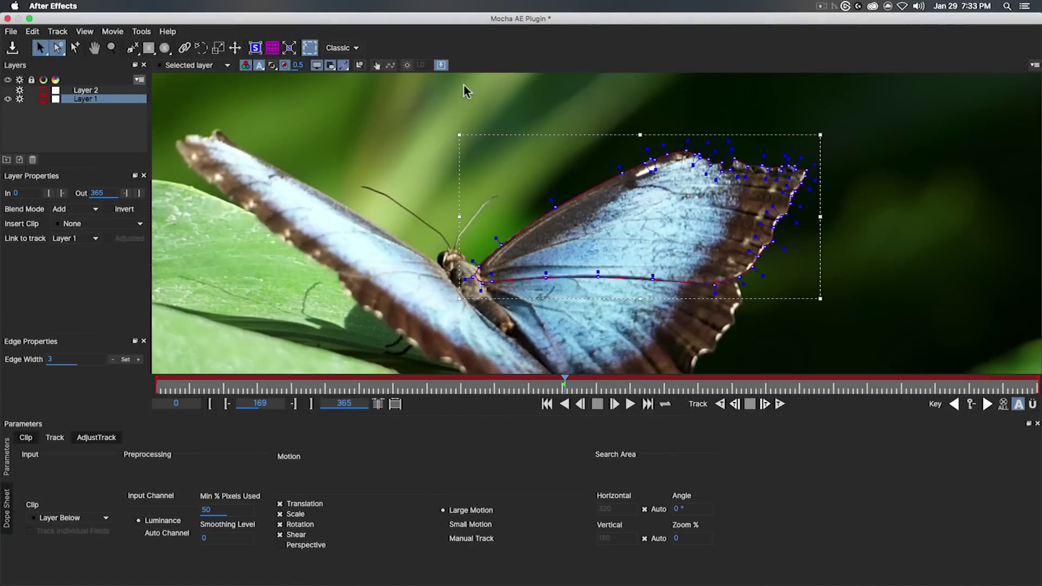
pyautogui.click(92, 120)
# Draw a closed seven-point X-spline around the upper right wing's inner area
pyautogui.click(133, 49)
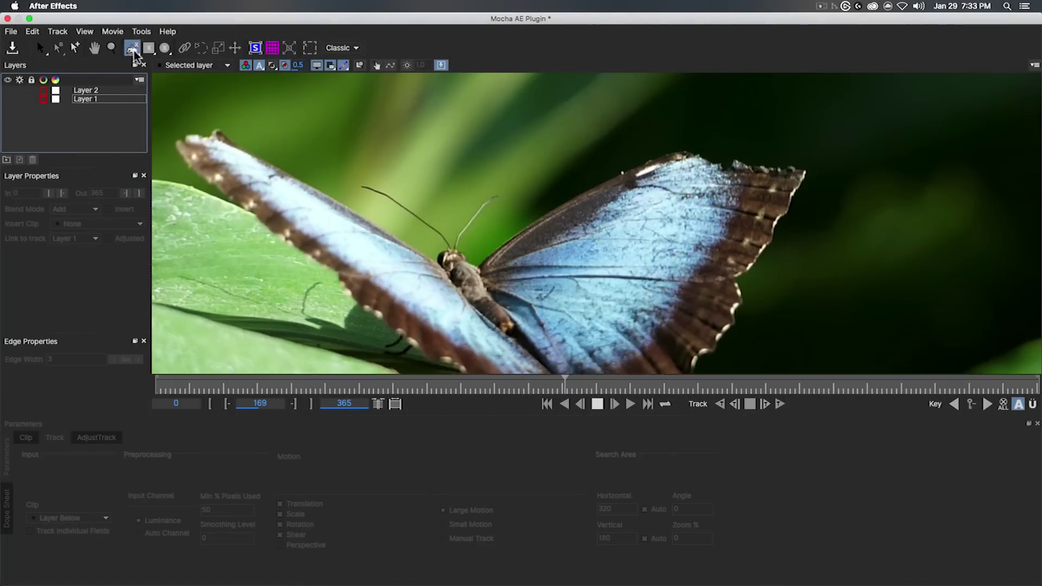
pyautogui.click(553, 248)
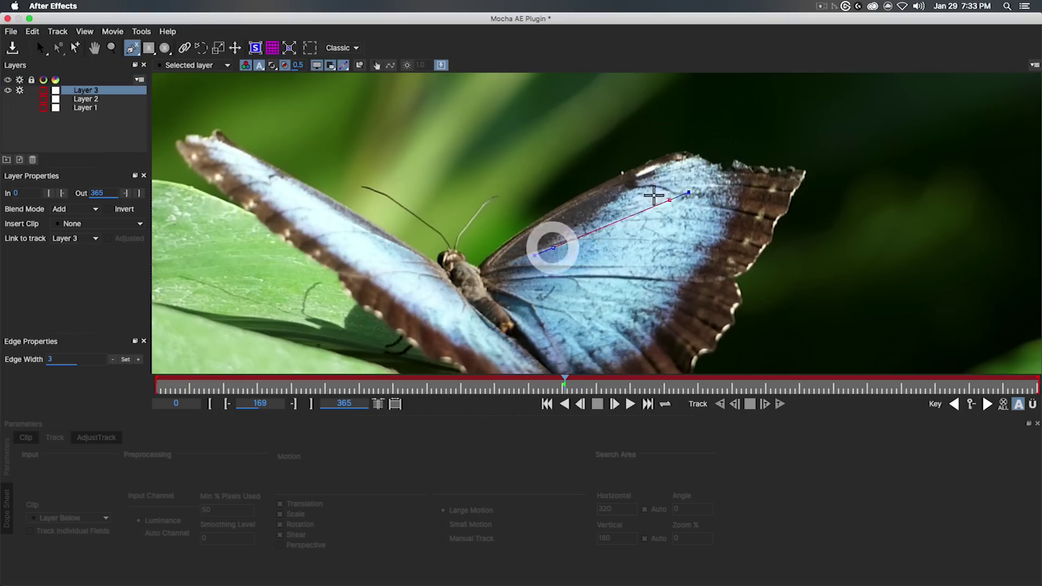
pyautogui.click(653, 189)
pyautogui.click(735, 184)
pyautogui.click(732, 244)
pyautogui.click(684, 267)
pyautogui.click(529, 266)
pyautogui.click(536, 240)
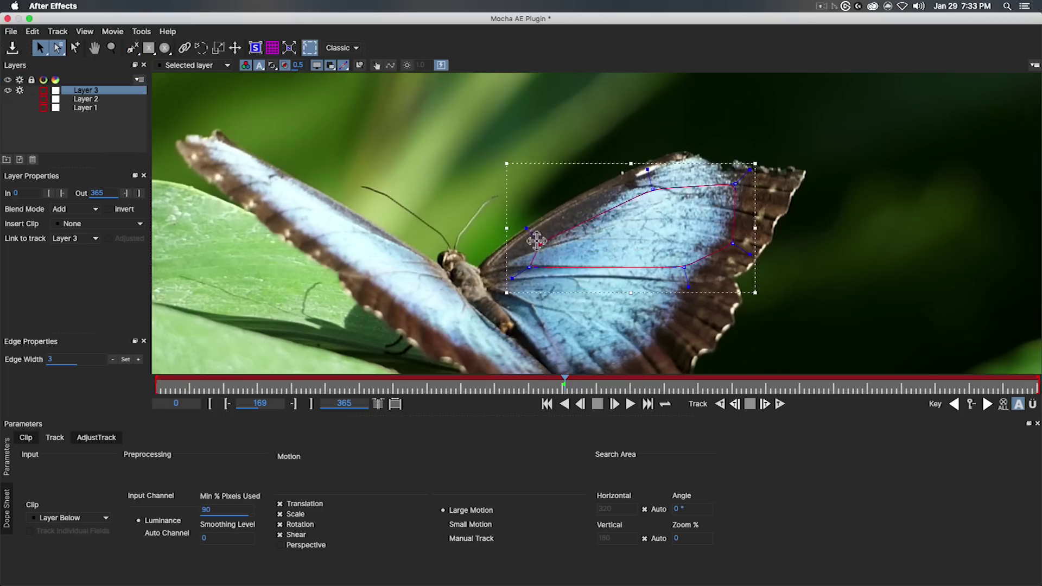
# Reshape the Layer 3 spline, stretching its right point toward the wing tip and rounding the left end
pyautogui.moveTo(536, 240); pyautogui.dragTo(533, 238)
pyautogui.moveTo(653, 189); pyautogui.dragTo(663, 177)
pyautogui.moveTo(735, 183); pyautogui.dragTo(779, 174)
pyautogui.moveTo(659, 157); pyautogui.dragTo(662, 169)
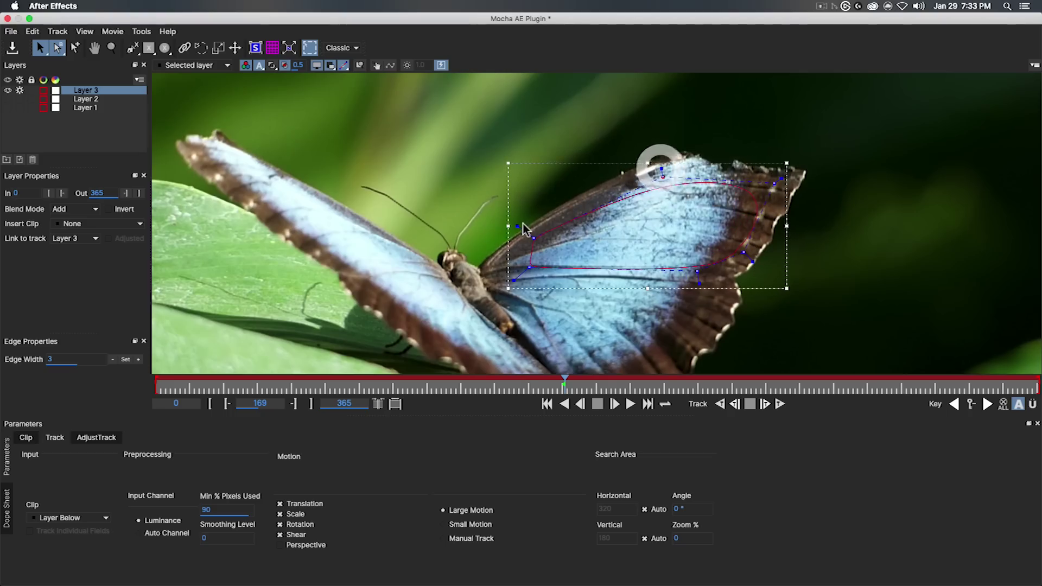
pyautogui.moveTo(518, 226); pyautogui.dragTo(526, 232)
pyautogui.moveTo(514, 281); pyautogui.dragTo(522, 274)
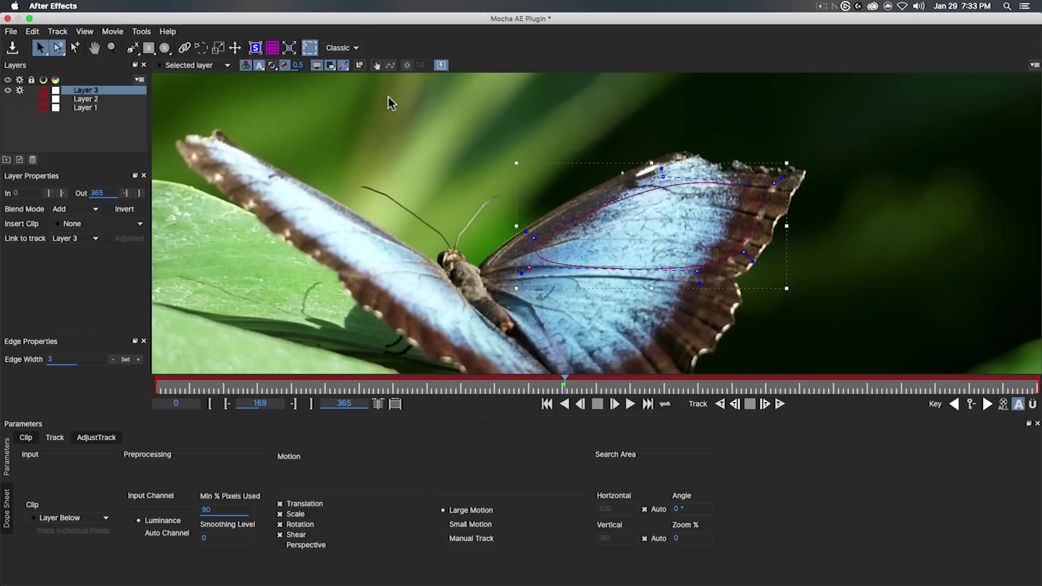
# Show the planar surface and grid, then fit its corners to the wing
pyautogui.click(255, 48)
pyautogui.click(272, 48)
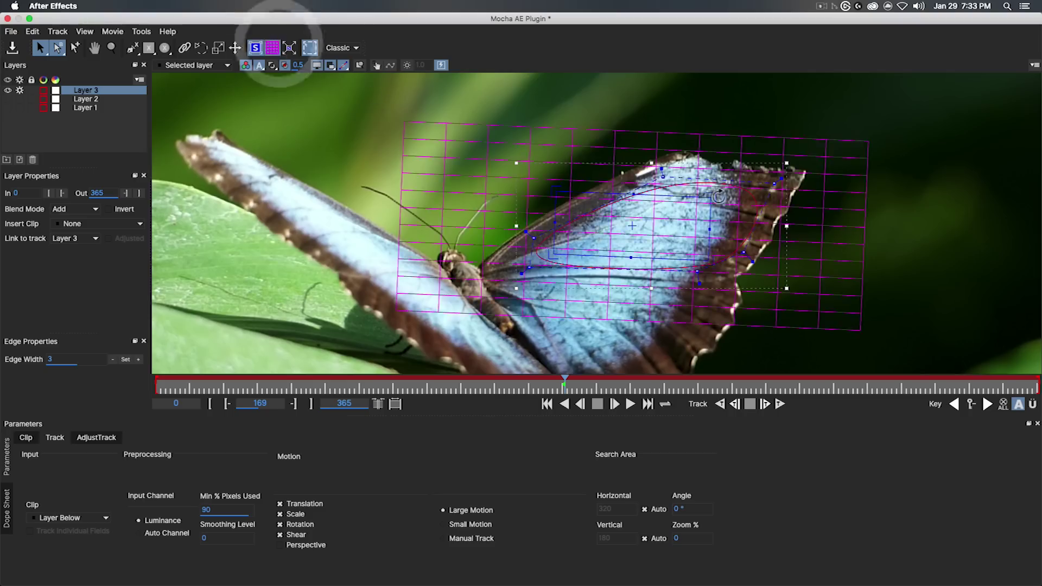
pyautogui.moveTo(586, 195); pyautogui.dragTo(586, 274)
pyautogui.moveTo(719, 229); pyautogui.dragTo(728, 247)
pyautogui.moveTo(716, 173); pyautogui.dragTo(717, 177)
pyautogui.moveTo(569, 207); pyautogui.dragTo(573, 272)
# Rename Layer 3 to 'Upper Right Wing Track' and track it forward to frame 349
pyautogui.doubleClick(83, 91)
pyautogui.write('Upper Right Wing Track')
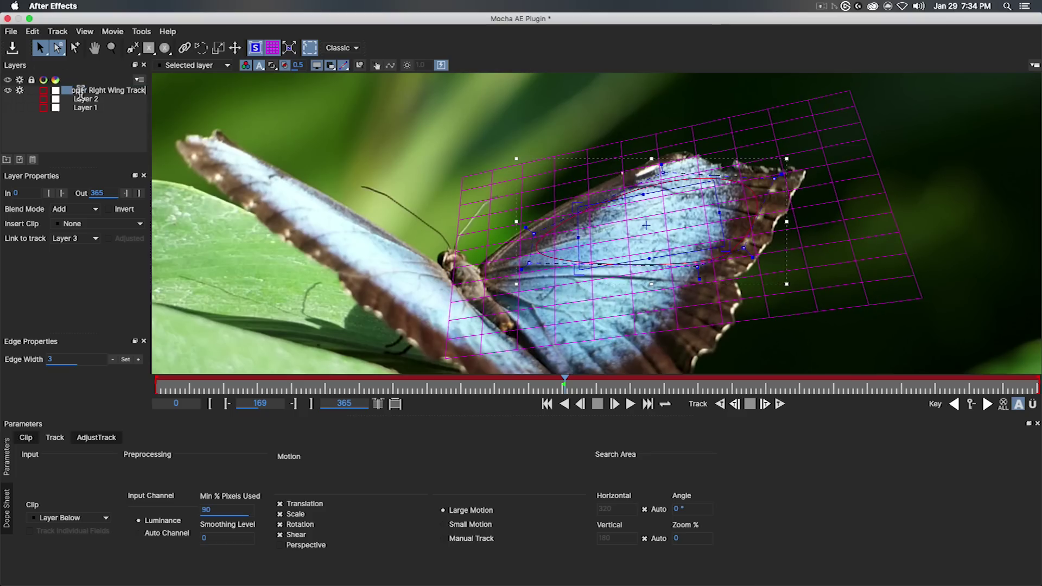
pyautogui.press('Return')
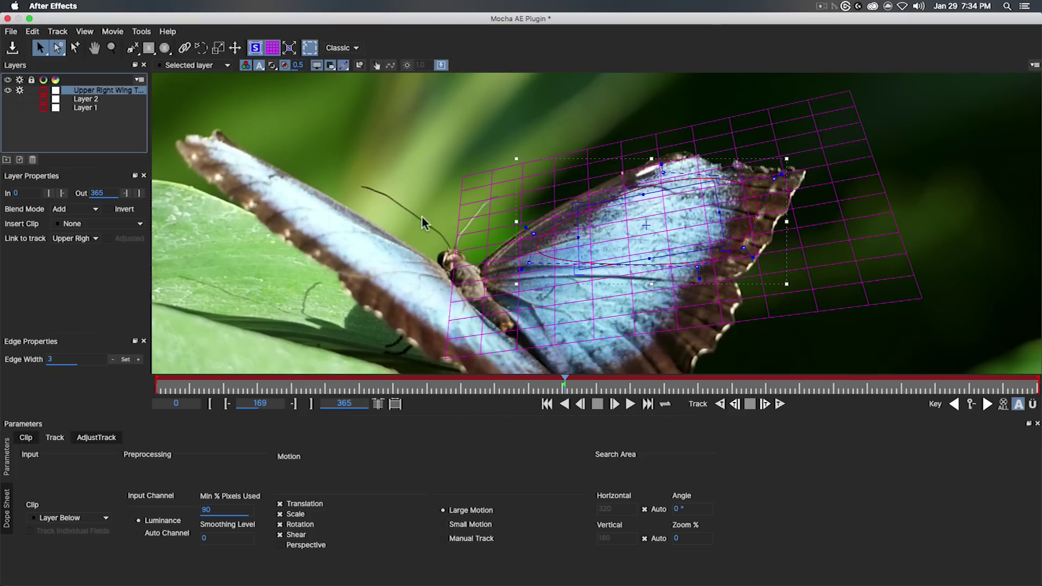
pyautogui.click(779, 403)
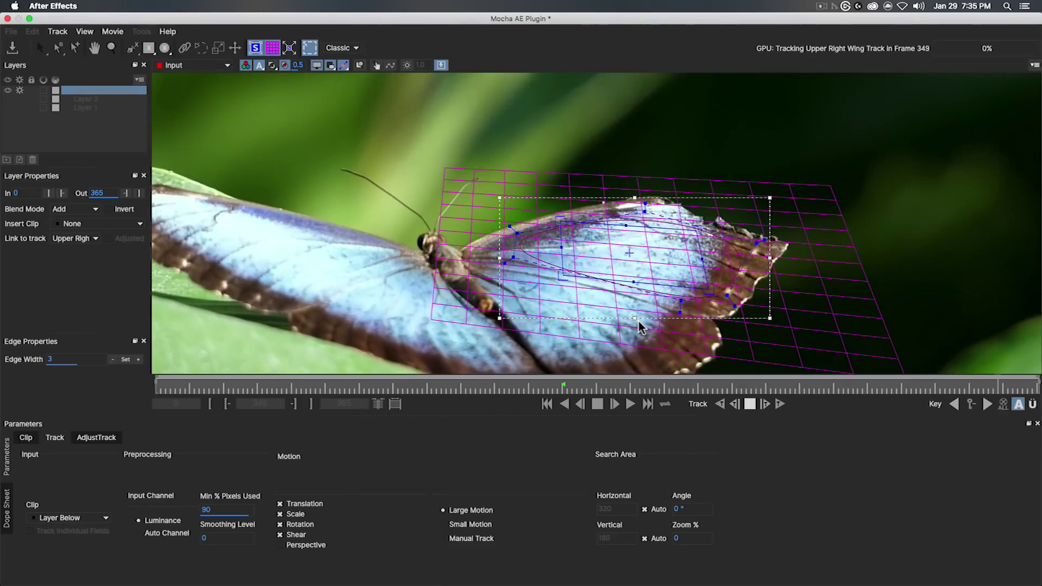
# From frame 169, track Upper Right Wing Track backward to frame 0 and check frames 152–169
pyautogui.click(953, 403)
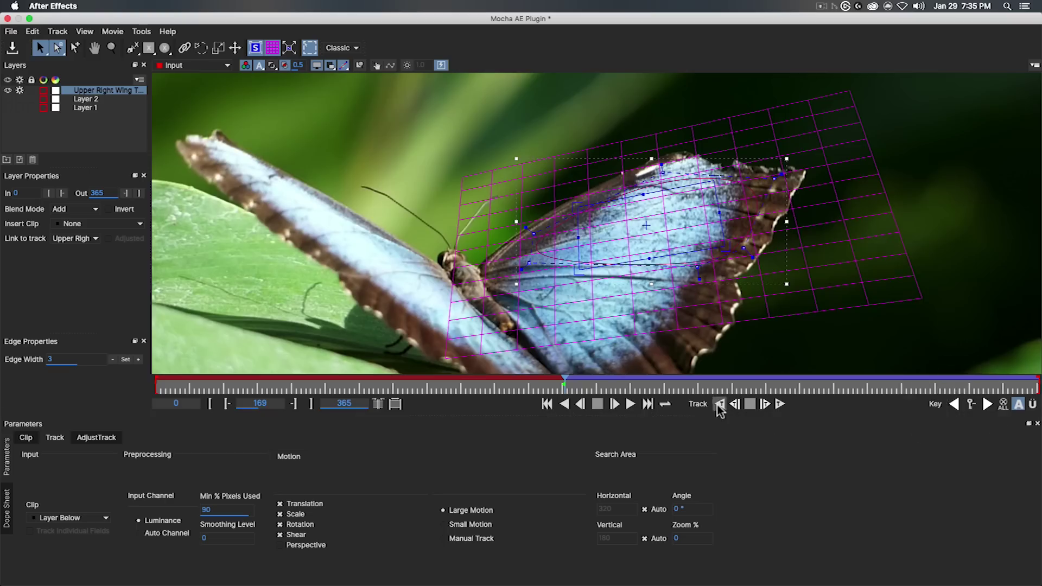
pyautogui.click(719, 405)
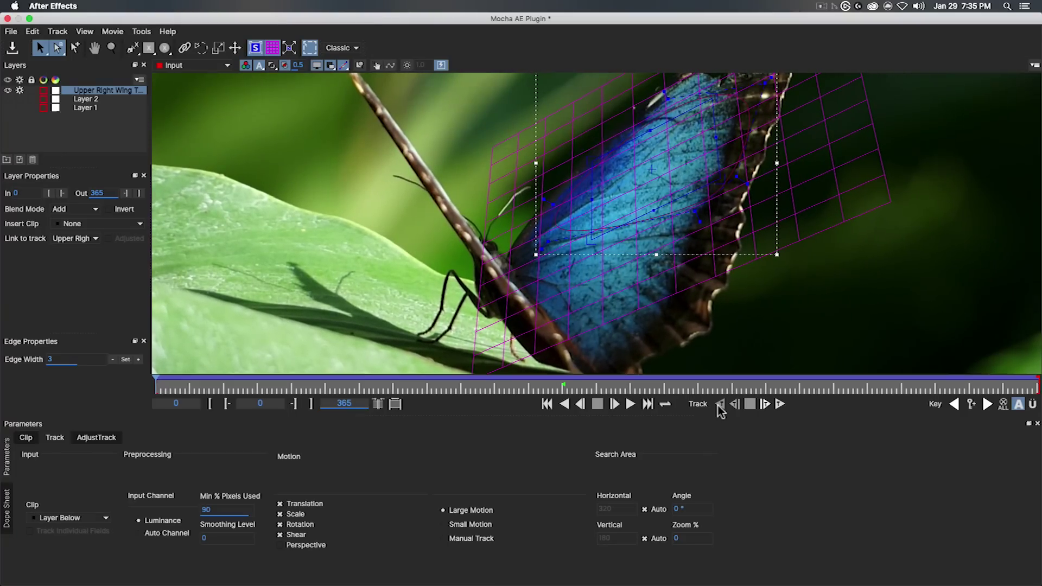
pyautogui.click(523, 385)
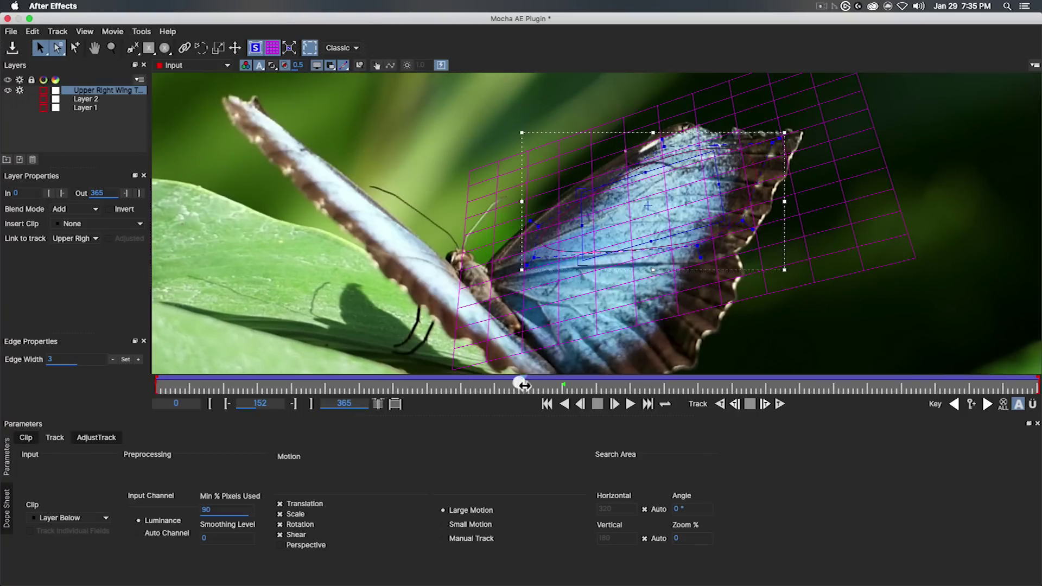
pyautogui.moveTo(530, 385); pyautogui.dragTo(611, 385)
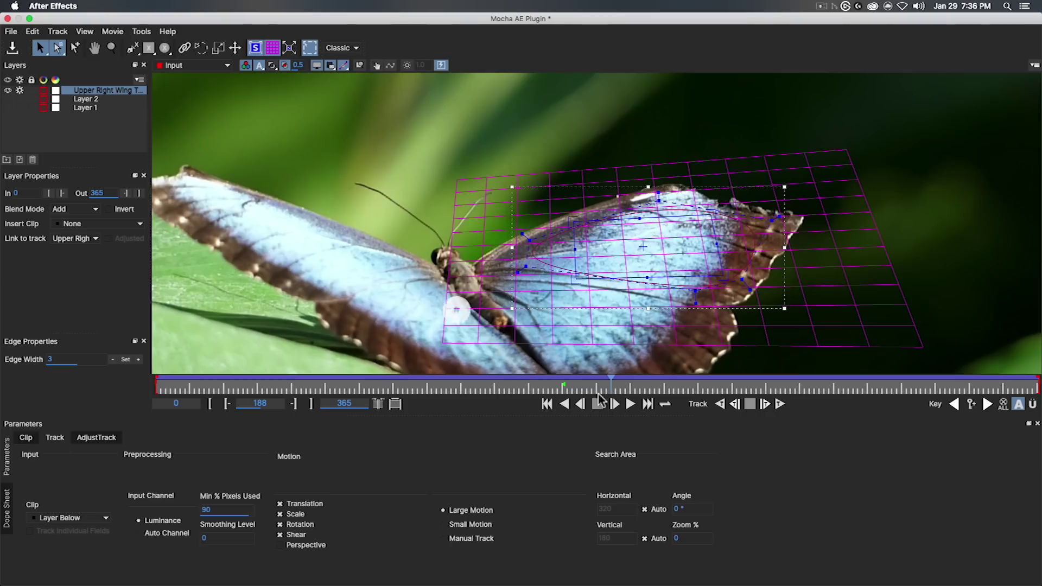
pyautogui.click(87, 108)
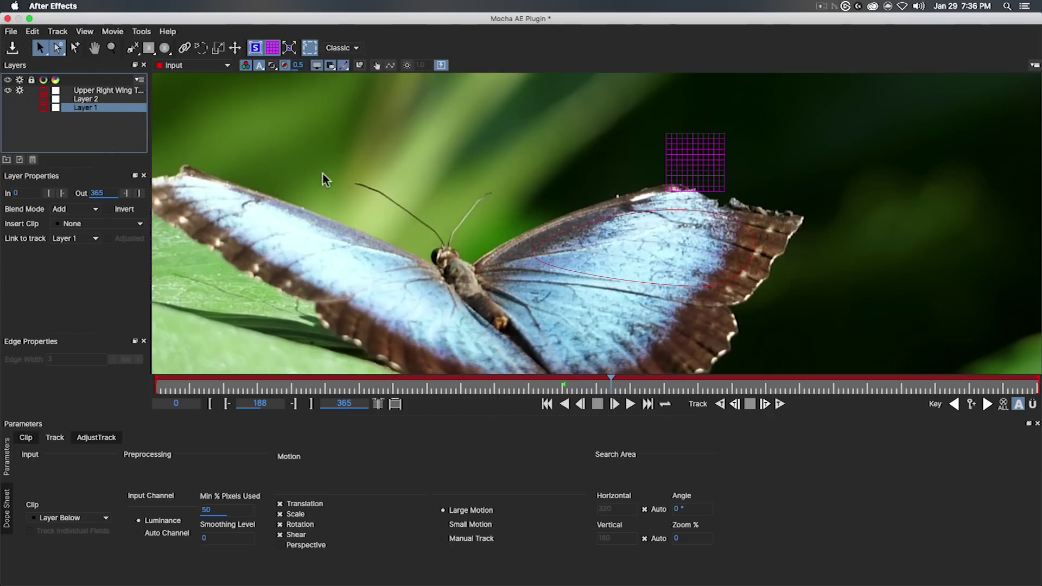
# At frame 169, link Layer 1's spline to Upper Right Wing Track and scrub to verify the matte follows
pyautogui.hotkey('ctrl', 'a')
pyautogui.moveTo(611, 386); pyautogui.dragTo(564, 387)
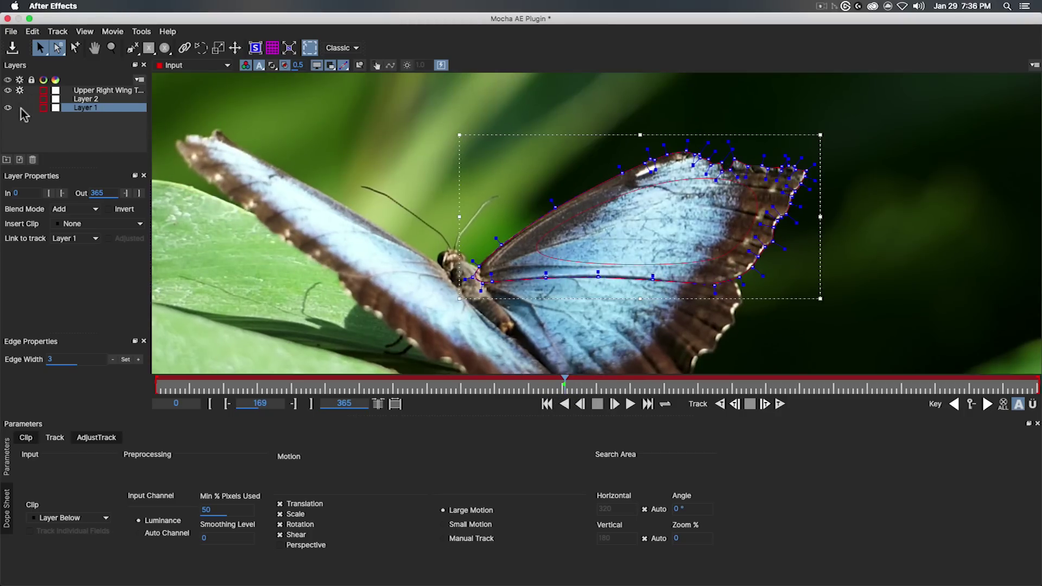
pyautogui.click(73, 239)
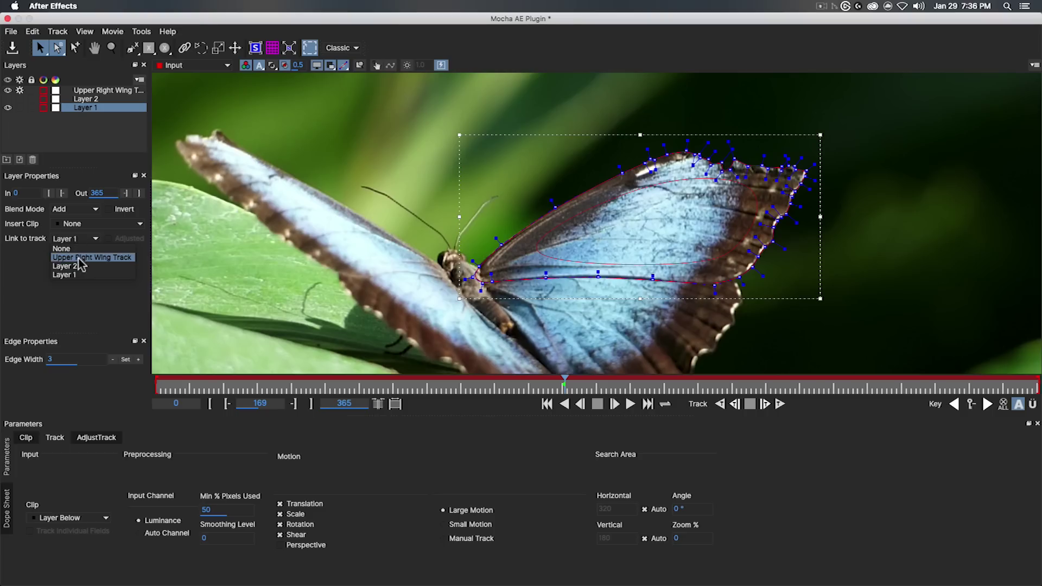
pyautogui.click(79, 258)
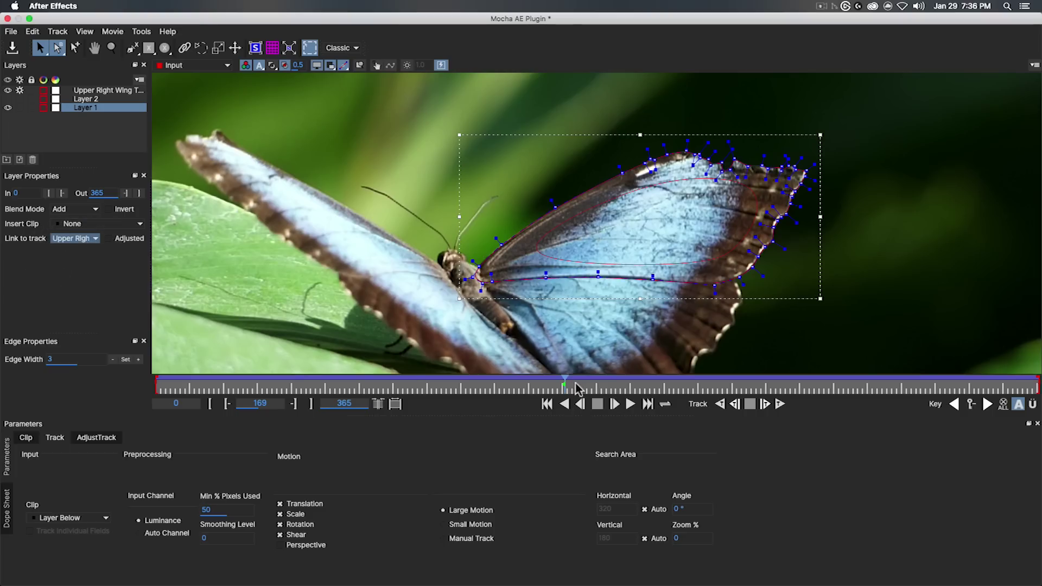
pyautogui.moveTo(577, 387); pyautogui.dragTo(838, 388)
pyautogui.click(739, 293)
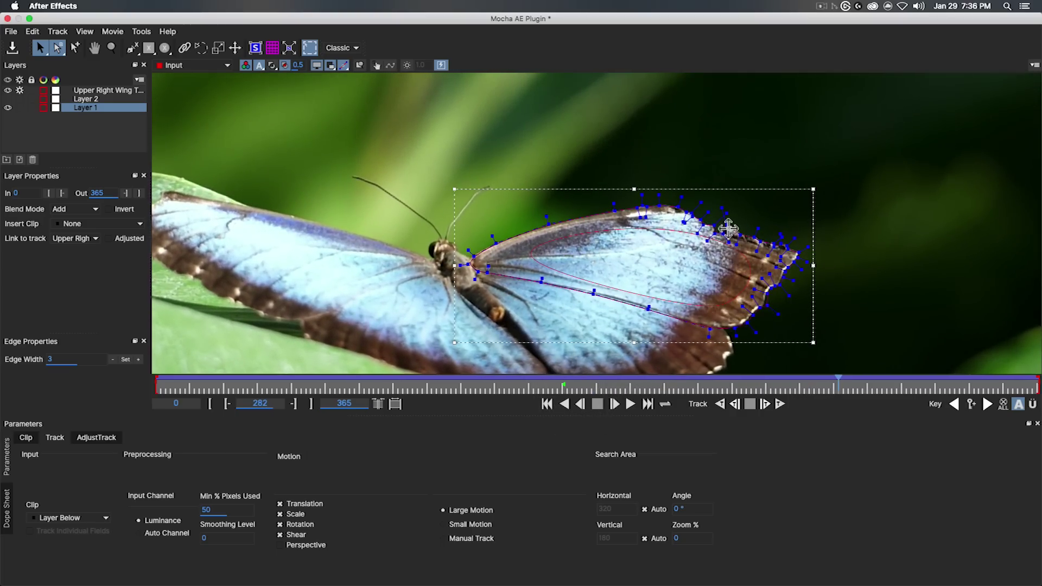
pyautogui.click(720, 403)
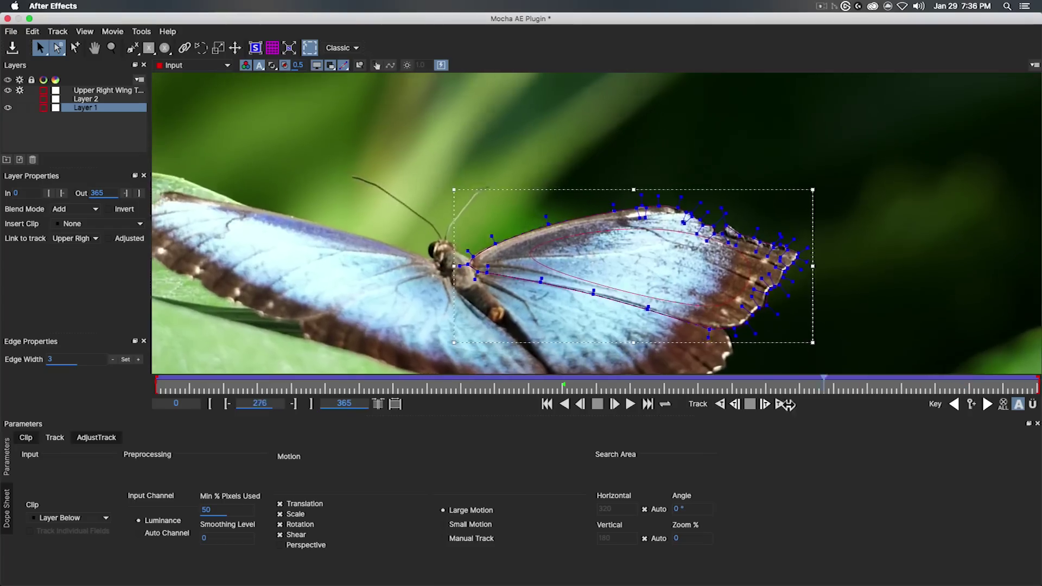
pyautogui.moveTo(824, 387); pyautogui.dragTo(683, 387)
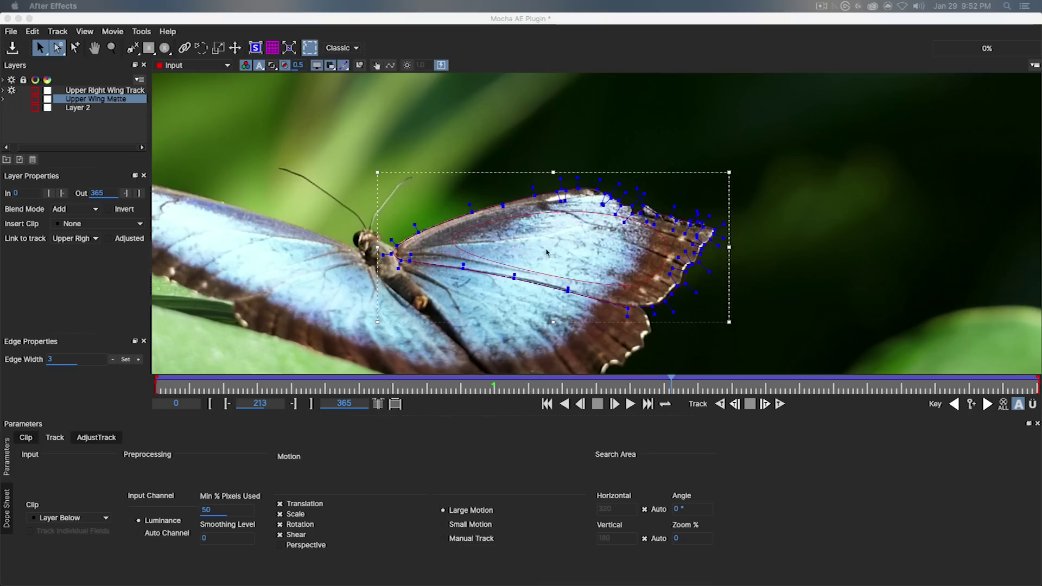
pyautogui.moveTo(548, 383); pyautogui.dragTo(722, 395)
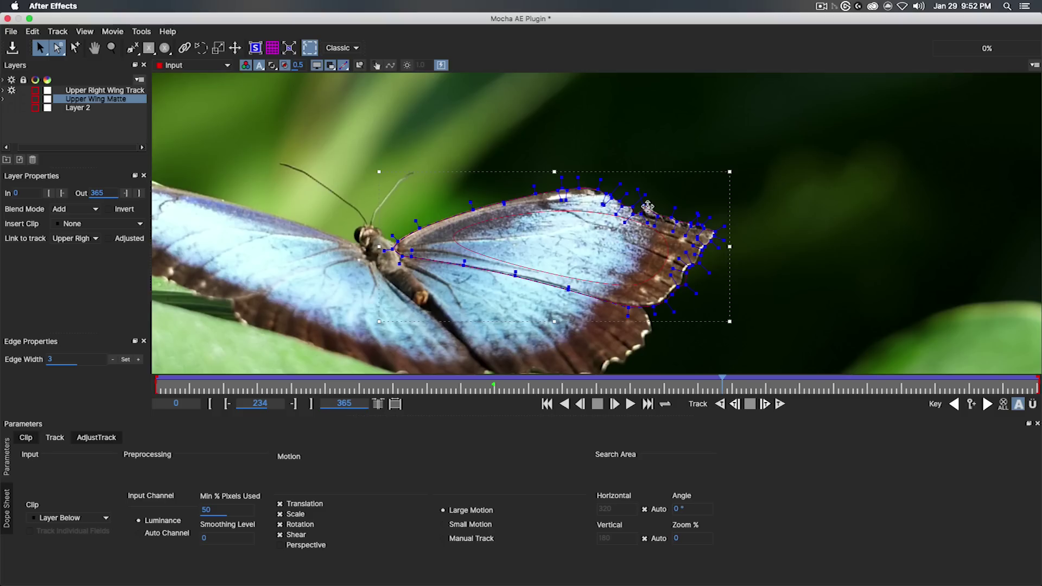
pyautogui.moveTo(721, 385); pyautogui.dragTo(579, 385)
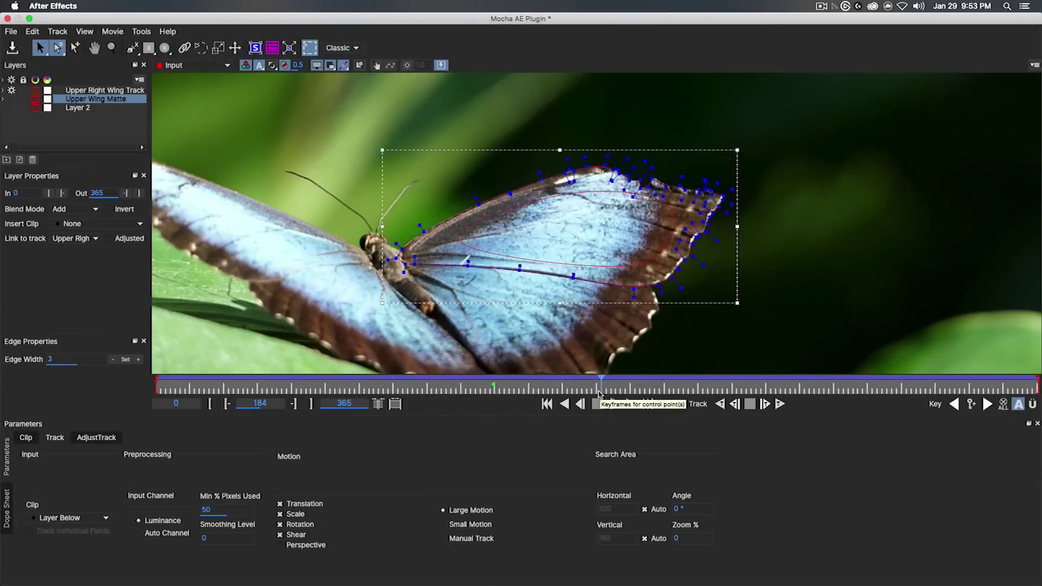
pyautogui.scroll(3, 672, 217)
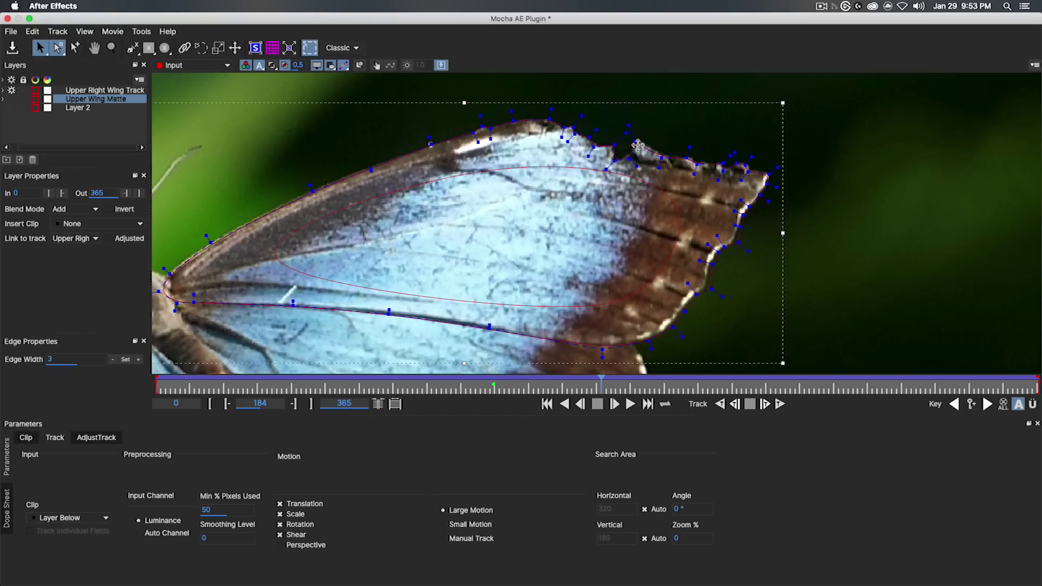
pyautogui.moveTo(601, 383); pyautogui.dragTo(548, 398)
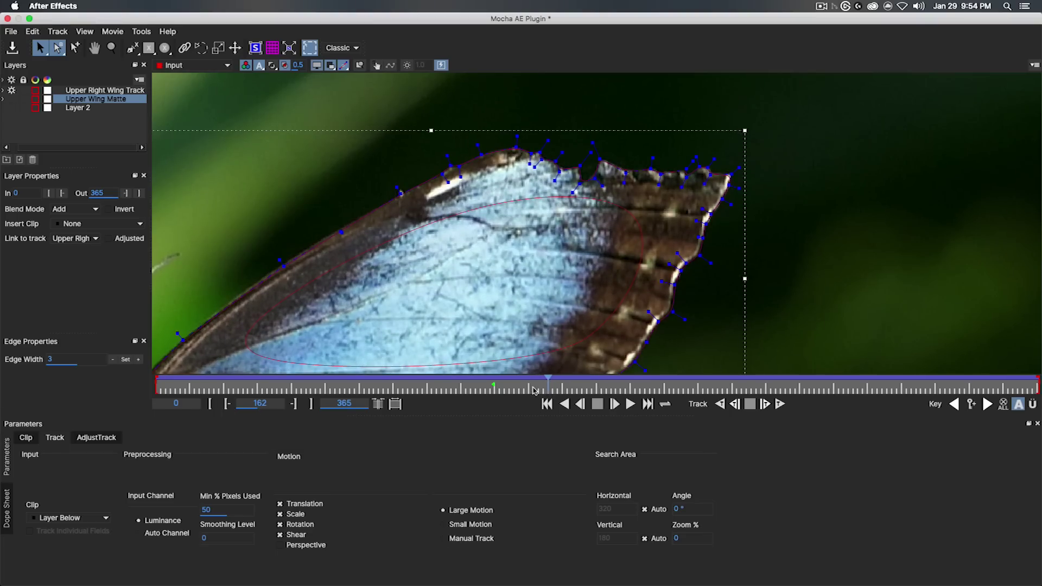
pyautogui.moveTo(546, 385)
pyautogui.mouseDown()
pyautogui.moveTo(930, 395)
pyautogui.moveTo(546, 385)
pyautogui.mouseUp()
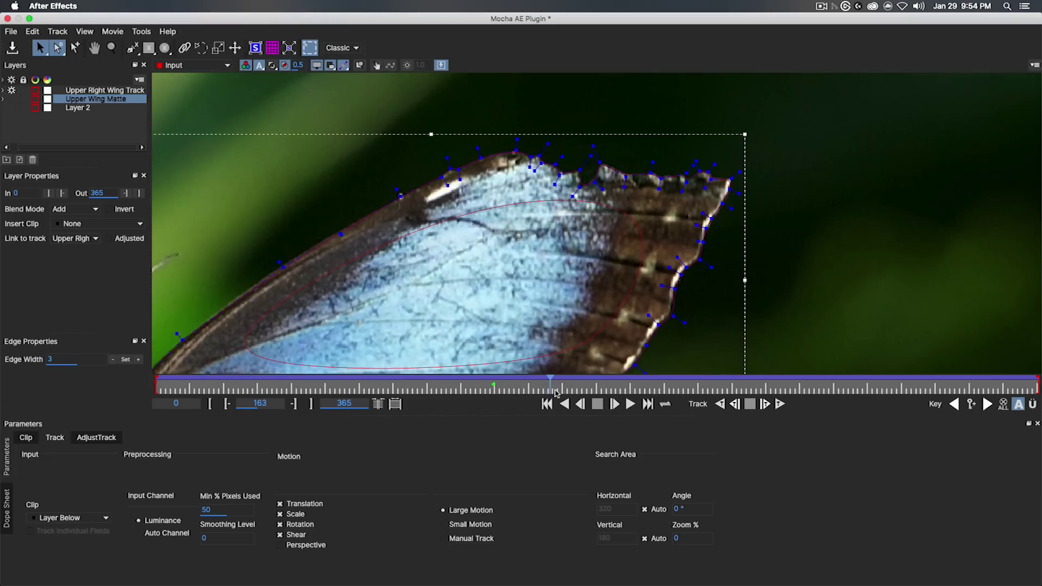
pyautogui.moveTo(585, 392); pyautogui.dragTo(700, 398)
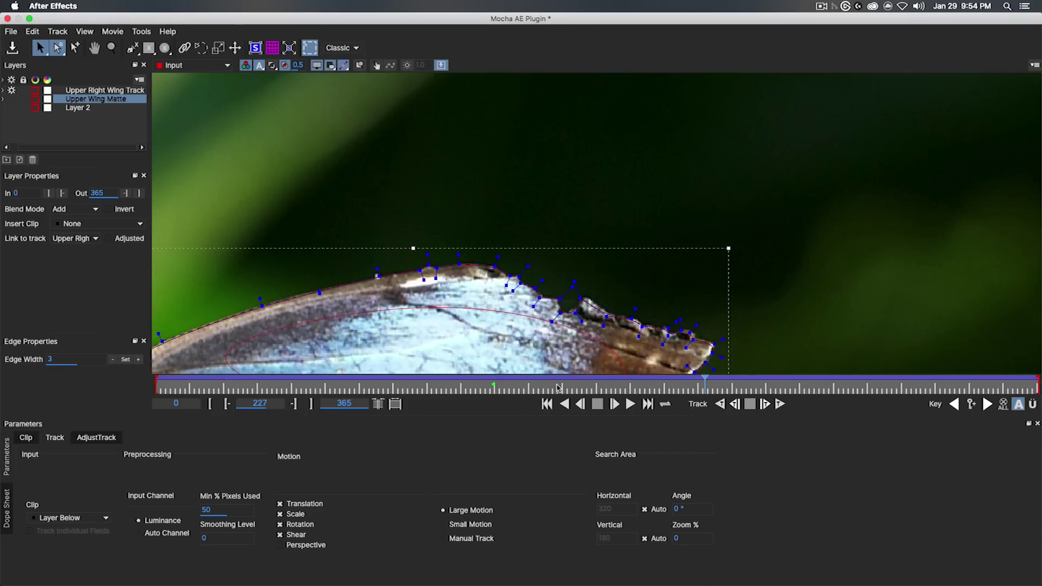
pyautogui.moveTo(557, 388)
pyautogui.mouseDown()
pyautogui.moveTo(516, 387)
pyautogui.moveTo(559, 382)
pyautogui.moveTo(548, 384)
pyautogui.mouseUp()
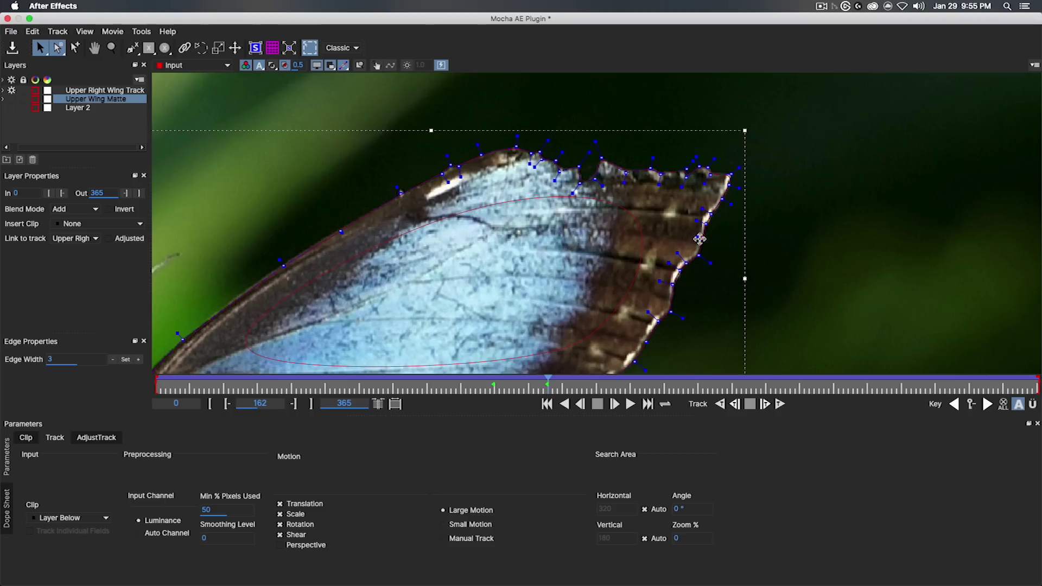
pyautogui.press('x')
pyautogui.moveTo(663, 347); pyautogui.dragTo(661, 292)
pyautogui.press('s')
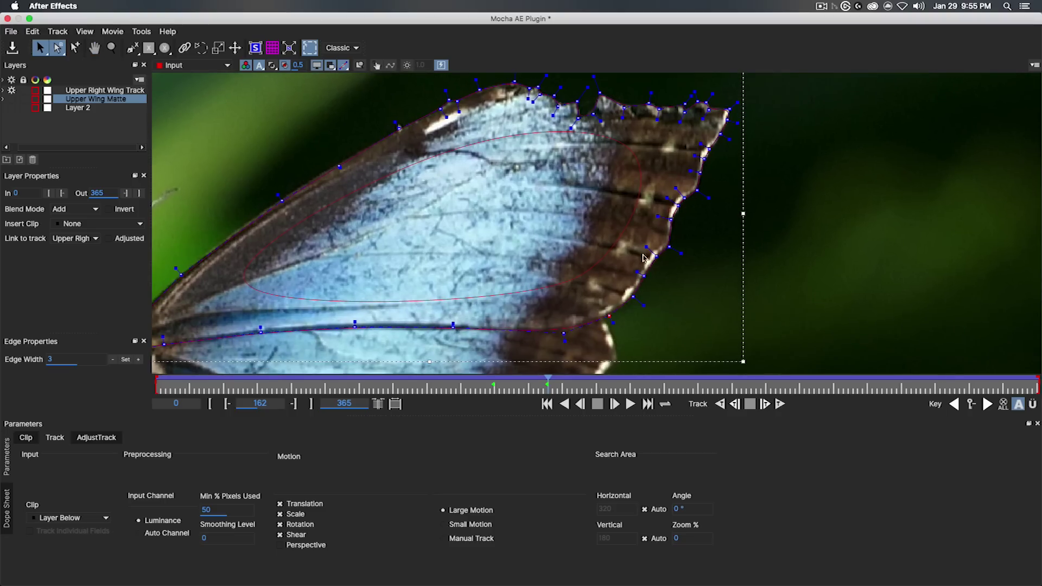
pyautogui.moveTo(628, 168); pyautogui.dragTo(620, 215)
pyautogui.moveTo(569, 387); pyautogui.dragTo(678, 384)
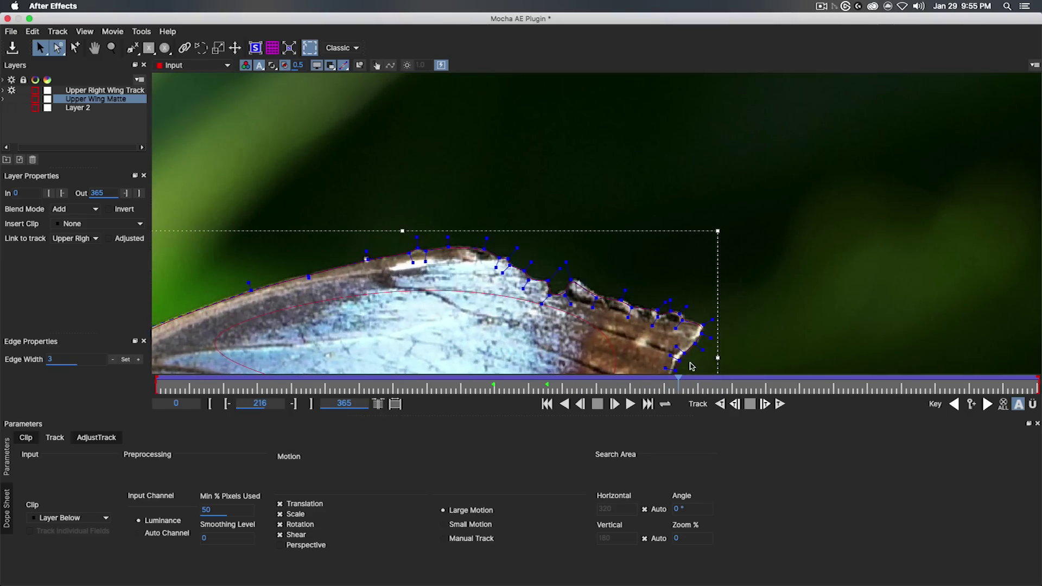
pyautogui.moveTo(688, 386); pyautogui.dragTo(695, 388)
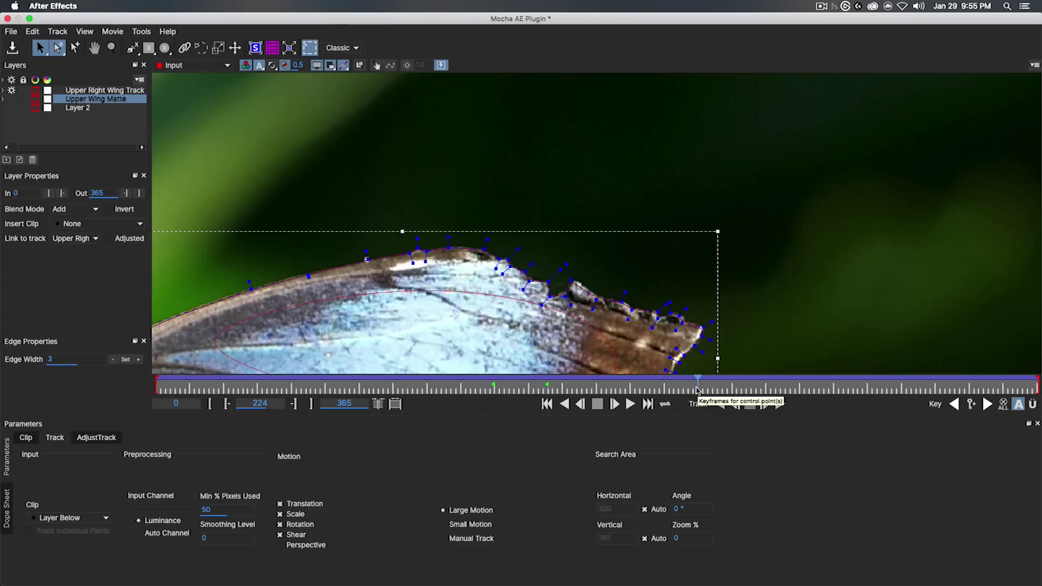
pyautogui.press('Right')
pyautogui.press('Right')
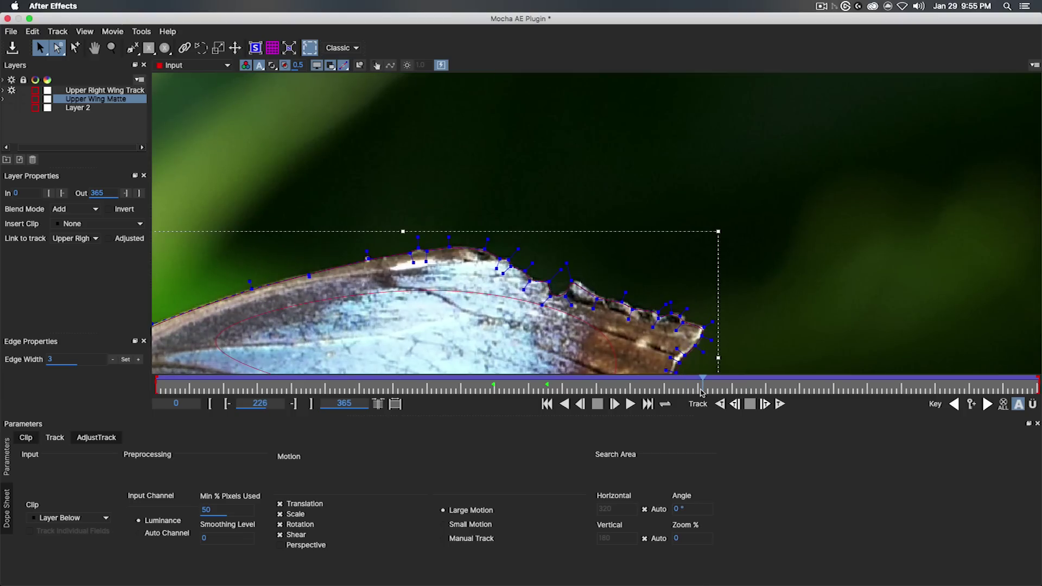
pyautogui.press('Right')
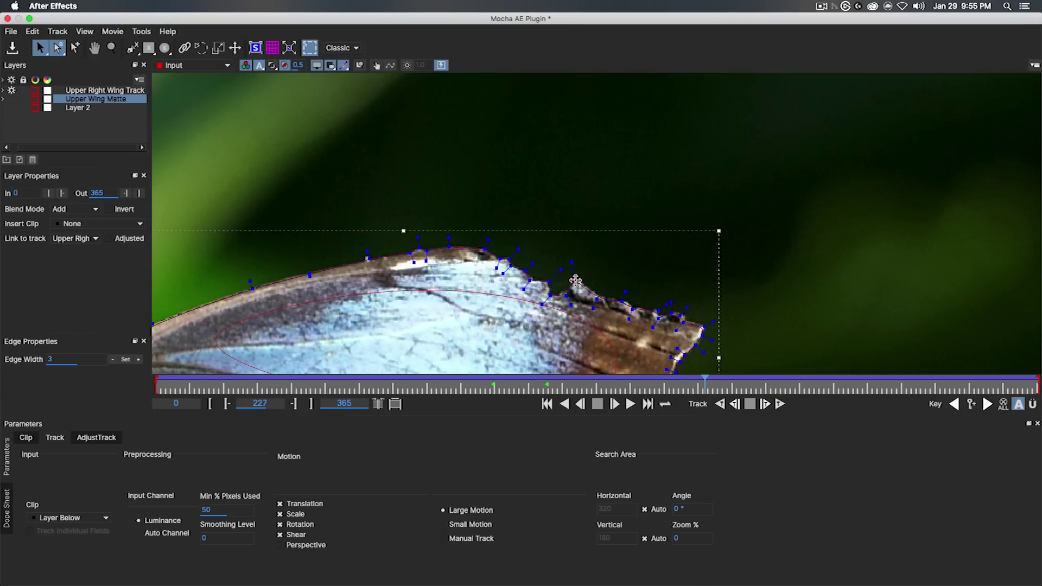
pyautogui.press('x')
# Select the matte point at the wing's inner tip and pan to frame the outer edge
pyautogui.moveTo(499, 303); pyautogui.dragTo(510, 262)
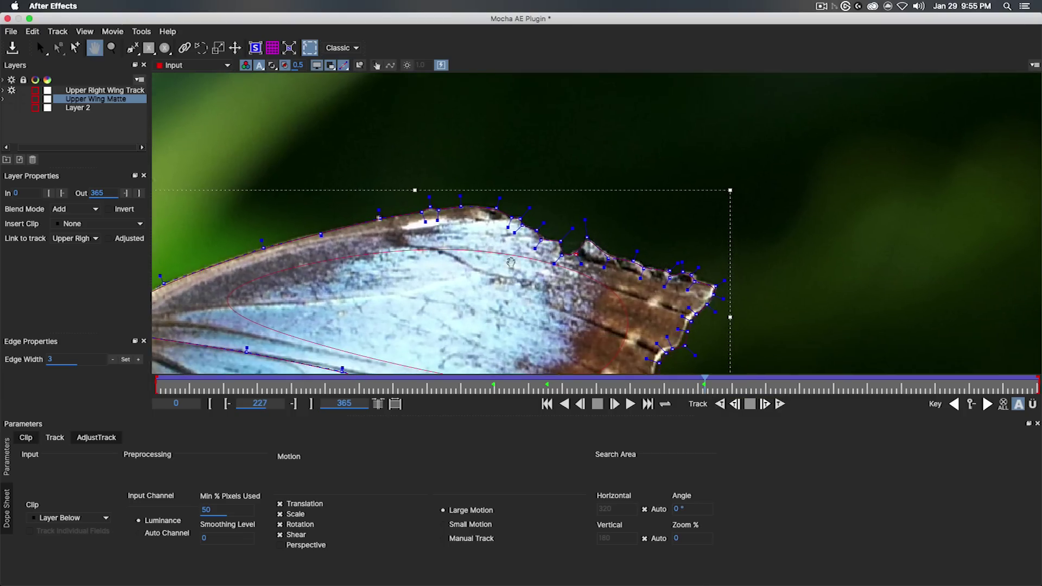
pyautogui.press('s')
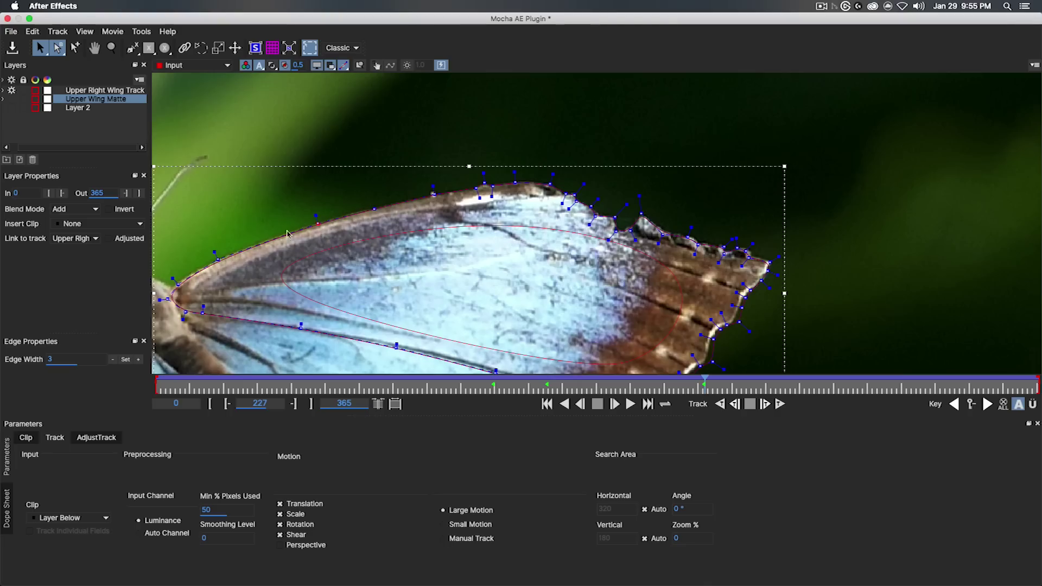
pyautogui.click(177, 280)
pyautogui.moveTo(478, 338); pyautogui.dragTo(462, 305)
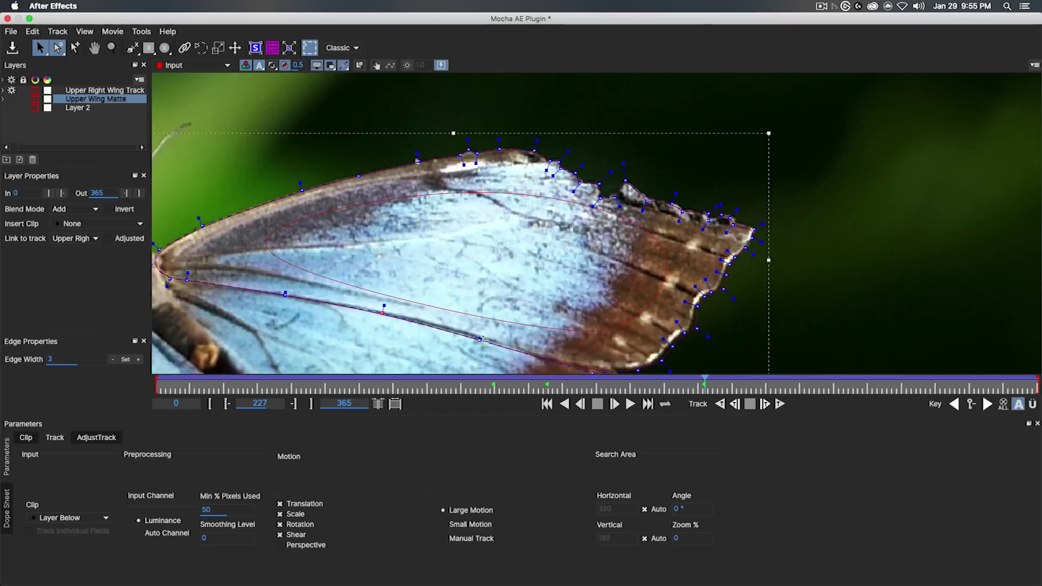
pyautogui.moveTo(717, 310); pyautogui.dragTo(666, 259)
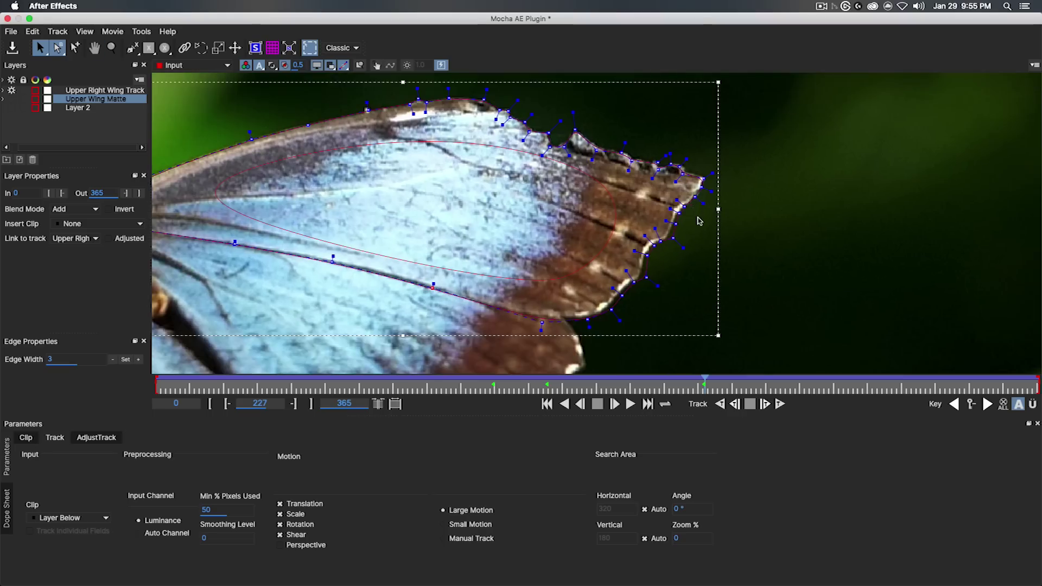
# Pull the lower outer edge points inward onto the scalloped edge, adjust the tip, then check frame 198
pyautogui.moveTo(697, 213); pyautogui.dragTo(533, 322)
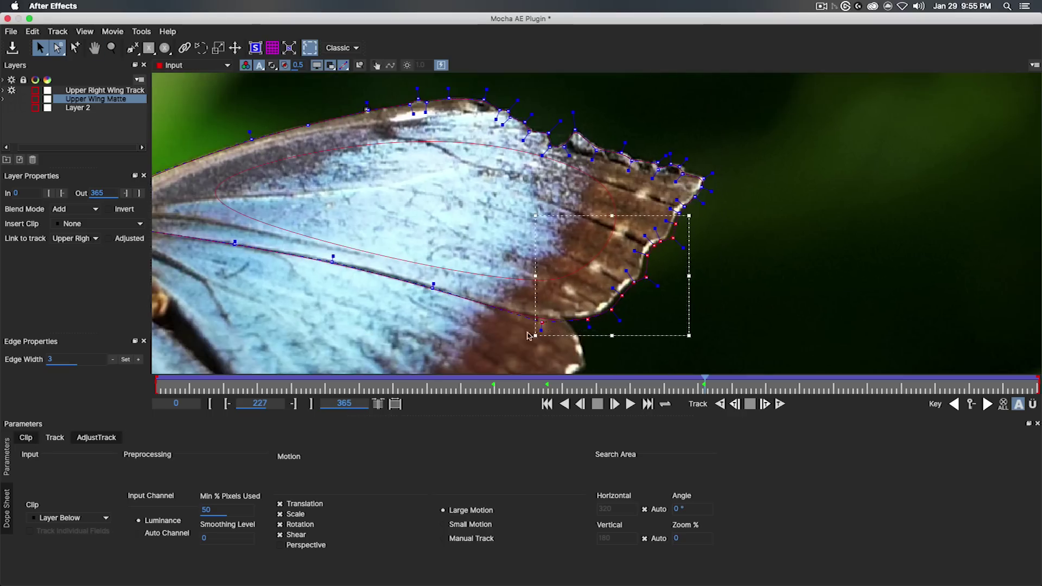
pyautogui.moveTo(613, 333); pyautogui.dragTo(612, 330)
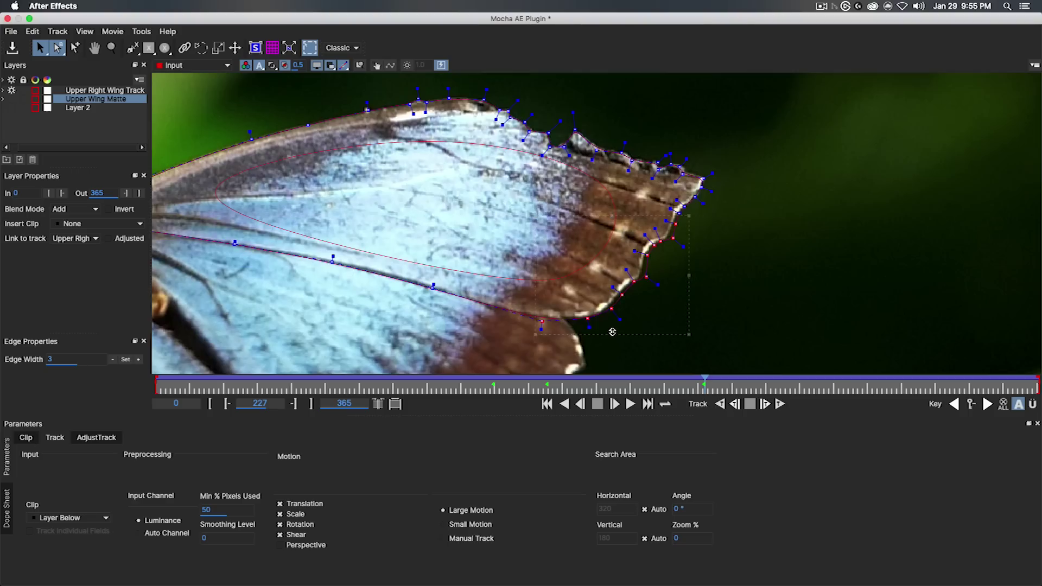
pyautogui.moveTo(683, 274); pyautogui.dragTo(681, 274)
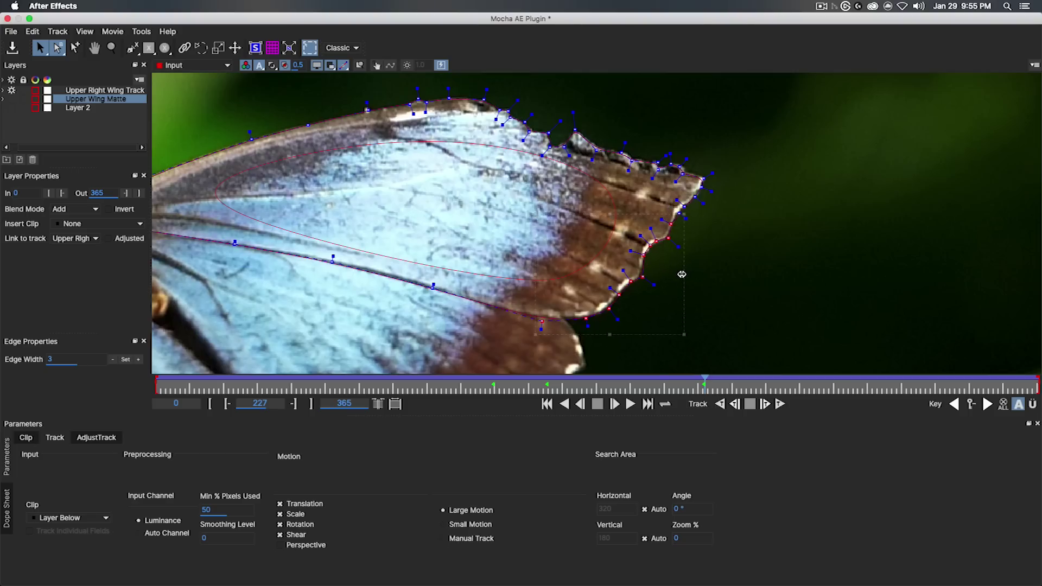
pyautogui.click(663, 284)
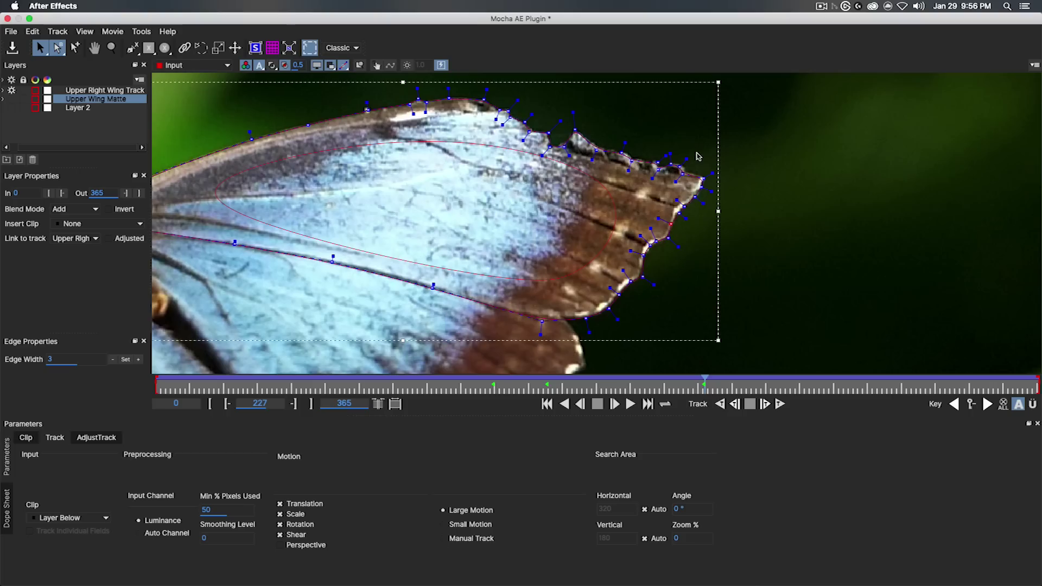
pyautogui.moveTo(696, 150)
pyautogui.mouseDown()
pyautogui.moveTo(649, 185)
pyautogui.moveTo(694, 169)
pyautogui.mouseUp()
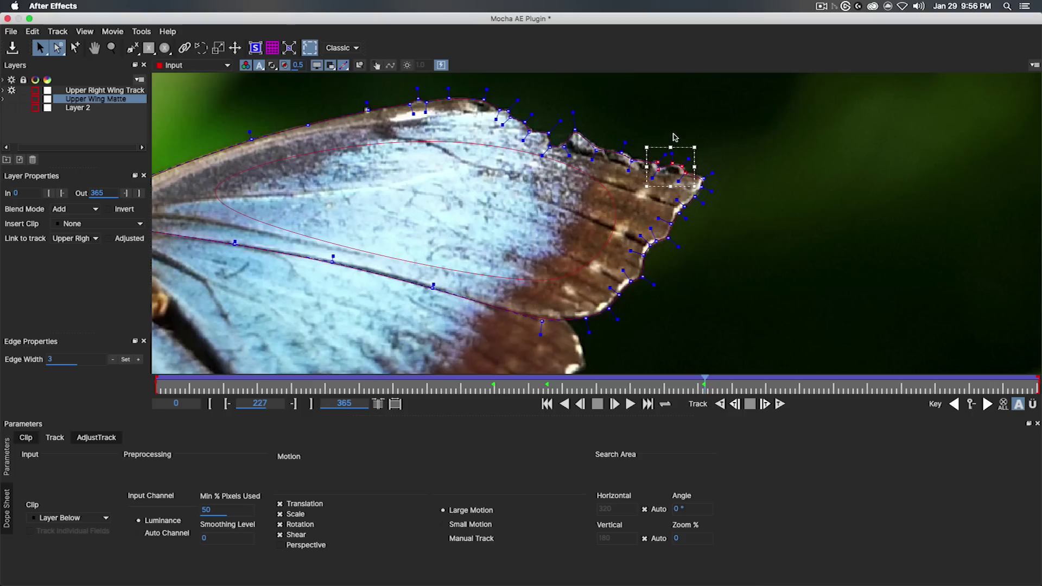
pyautogui.click(632, 160)
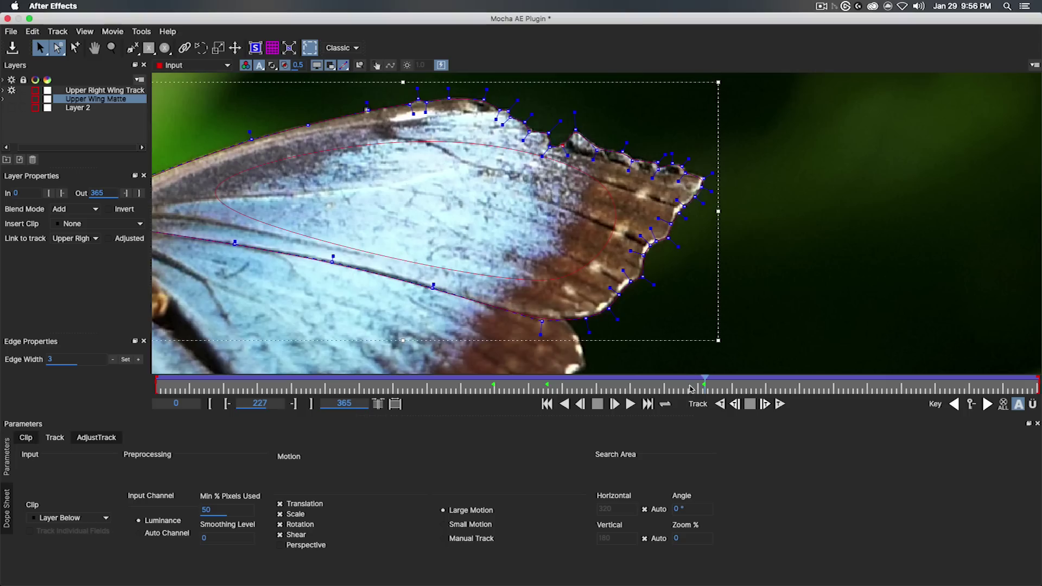
pyautogui.moveTo(692, 389); pyautogui.dragTo(635, 386)
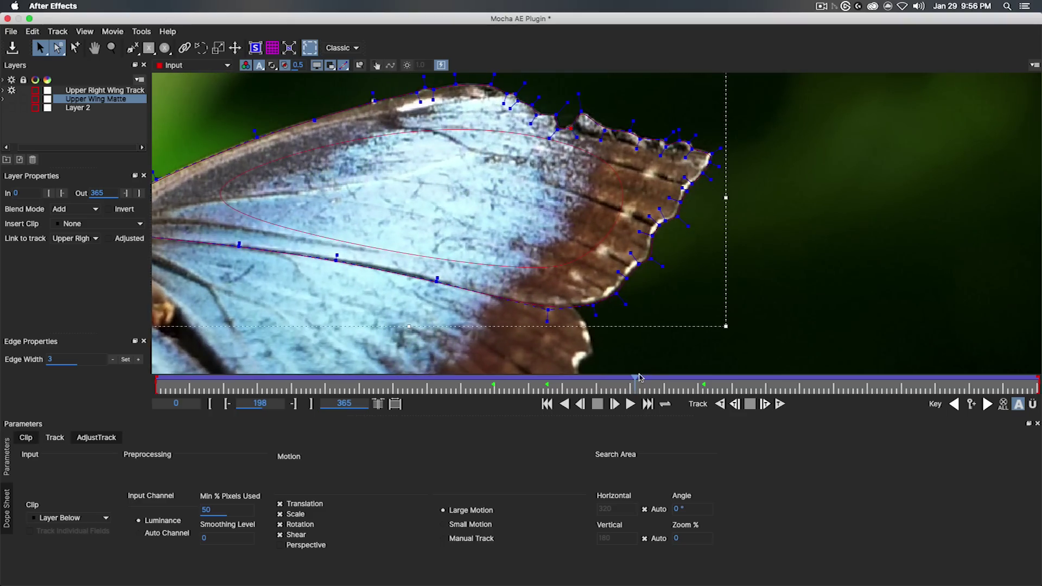
# At frame 193, nudge the matte's outer-edge point onto the wing edge, then review through frame 228
pyautogui.moveTo(633, 387)
pyautogui.mouseDown()
pyautogui.moveTo(573, 388)
pyautogui.moveTo(646, 385)
pyautogui.mouseUp()
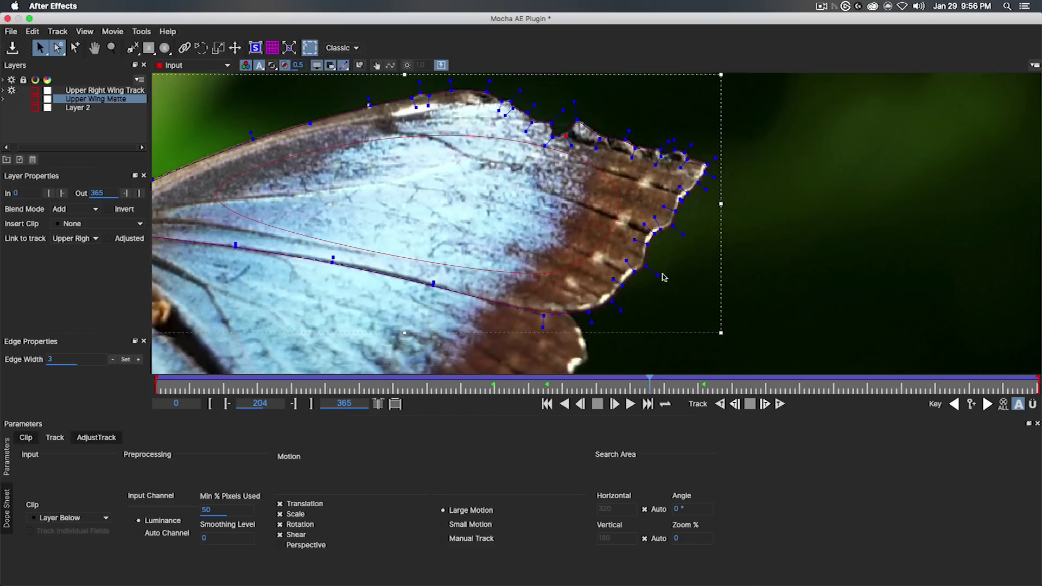
pyautogui.click(645, 244)
pyautogui.moveTo(613, 279); pyautogui.dragTo(608, 275)
pyautogui.moveTo(649, 384); pyautogui.dragTo(677, 383)
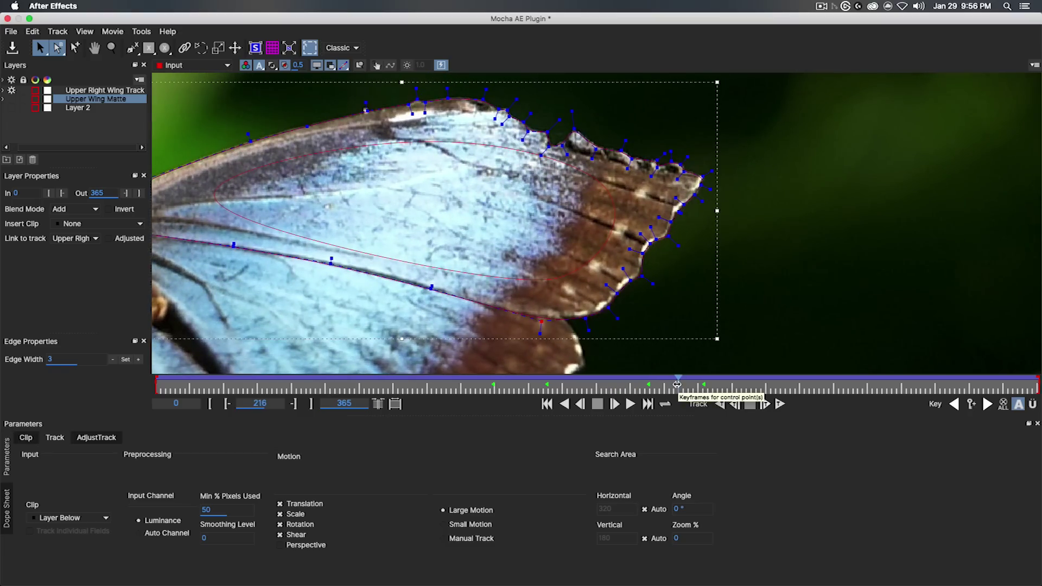
pyautogui.moveTo(677, 384); pyautogui.dragTo(707, 384)
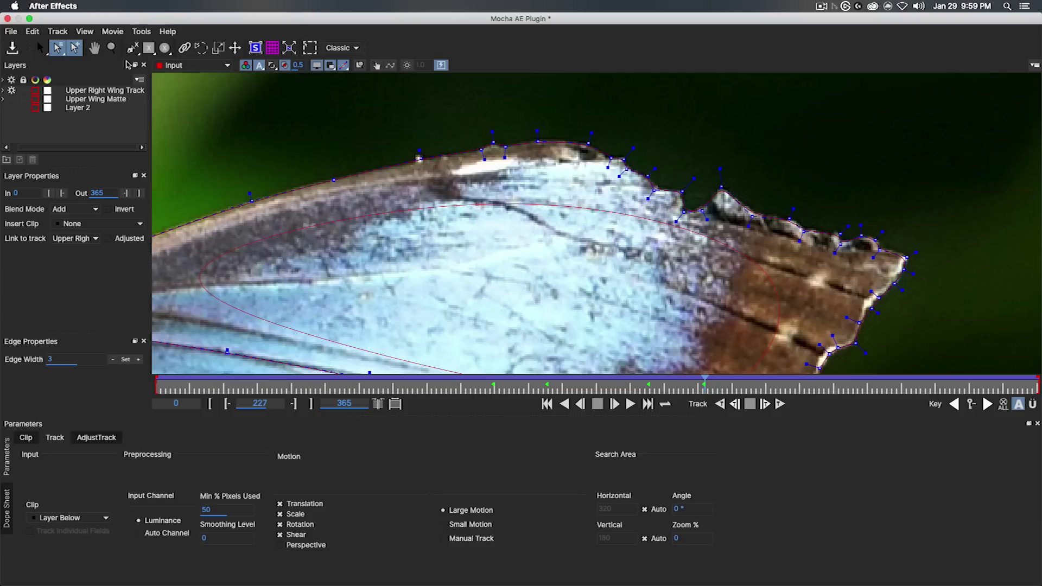
# Add a control point on the matte's lower edge where blue meets the brown border, then check nearby frames
pyautogui.click(74, 49)
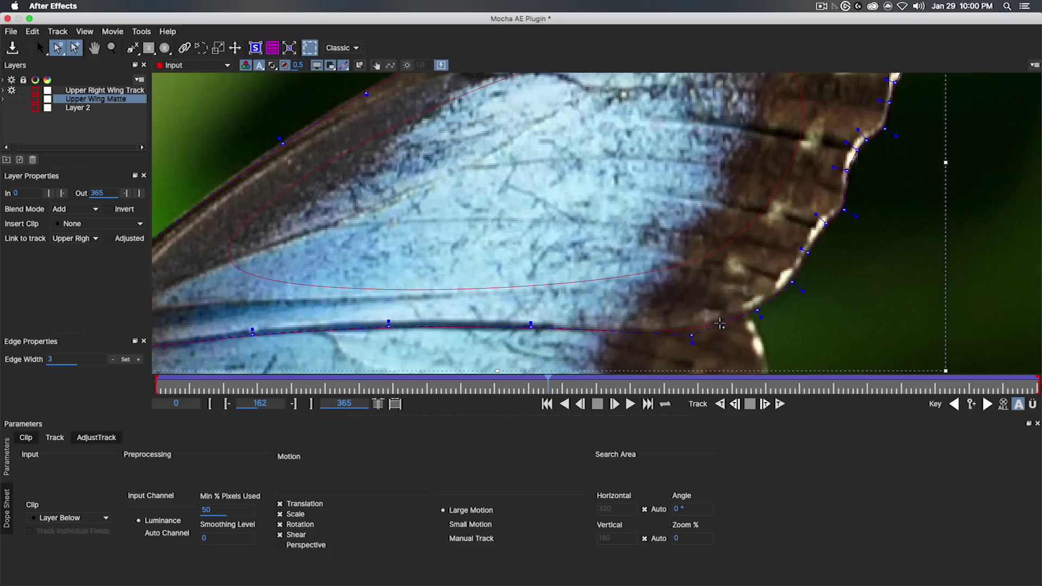
pyautogui.click(718, 322)
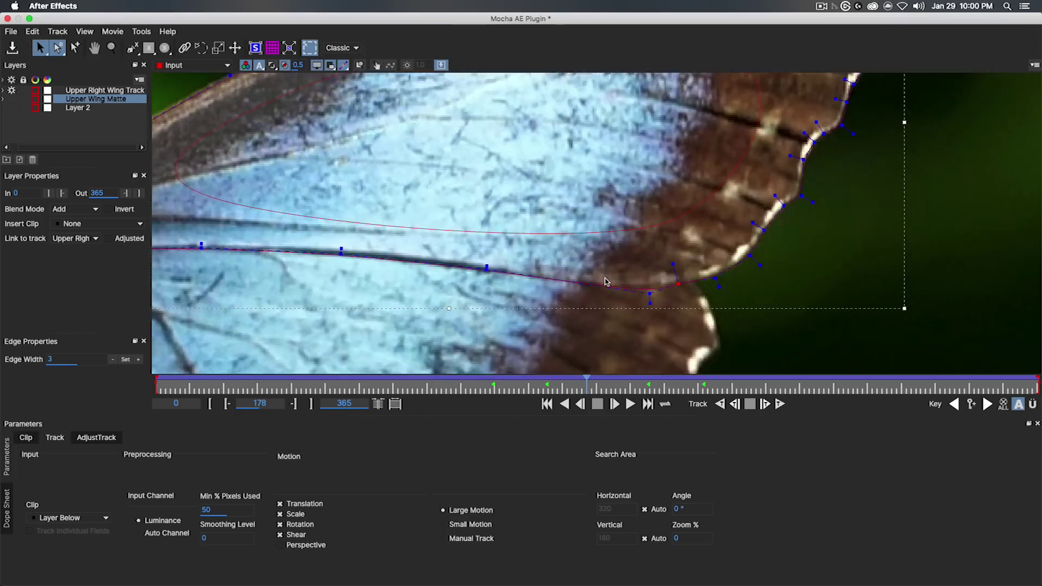
pyautogui.press('Right')
pyautogui.press('Right')
pyautogui.press('Left')
pyautogui.press('Left')
pyautogui.press('Left')
pyautogui.press('Left')
pyautogui.press('Left')
pyautogui.press('Left')
pyautogui.press('Left')
pyautogui.press('Left')
pyautogui.press('Left')
pyautogui.press('Left')
pyautogui.press('Left')
pyautogui.press('Left')
pyautogui.press('Left')
pyautogui.press('Left')
pyautogui.press('Left')
pyautogui.press('Left')
pyautogui.press('Left')
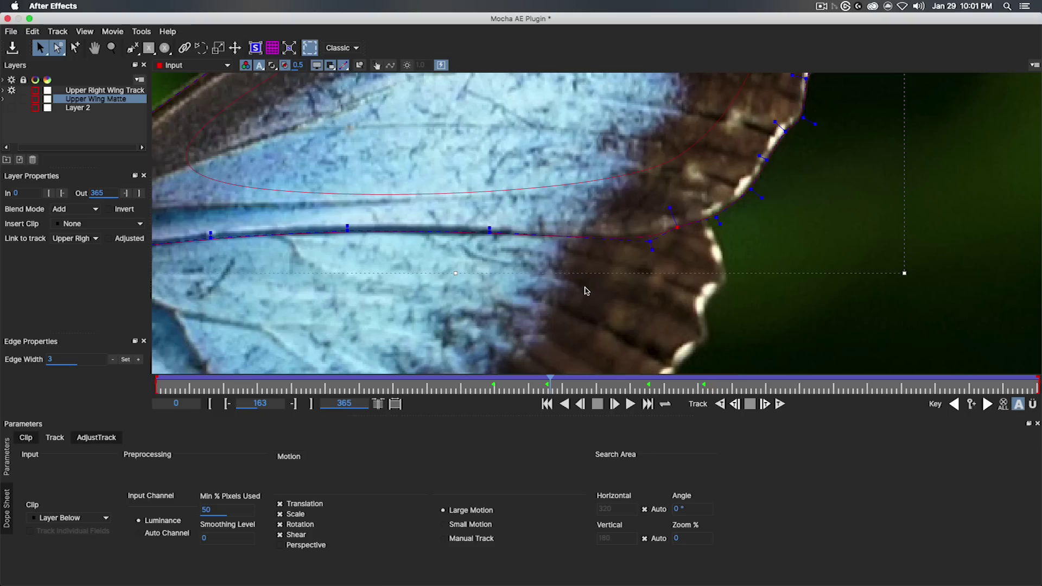
pyautogui.scroll(-5, 585, 291)
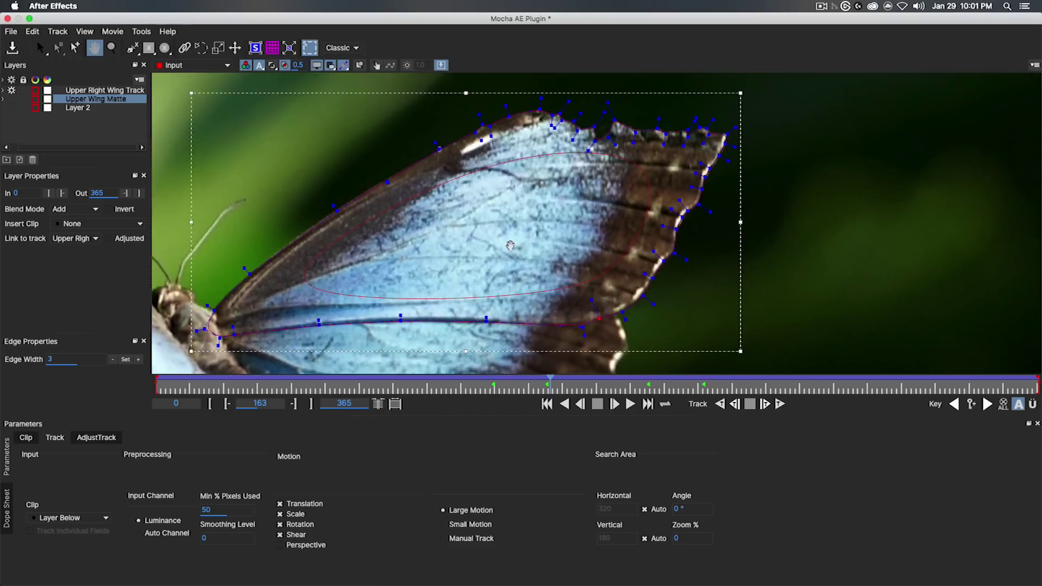